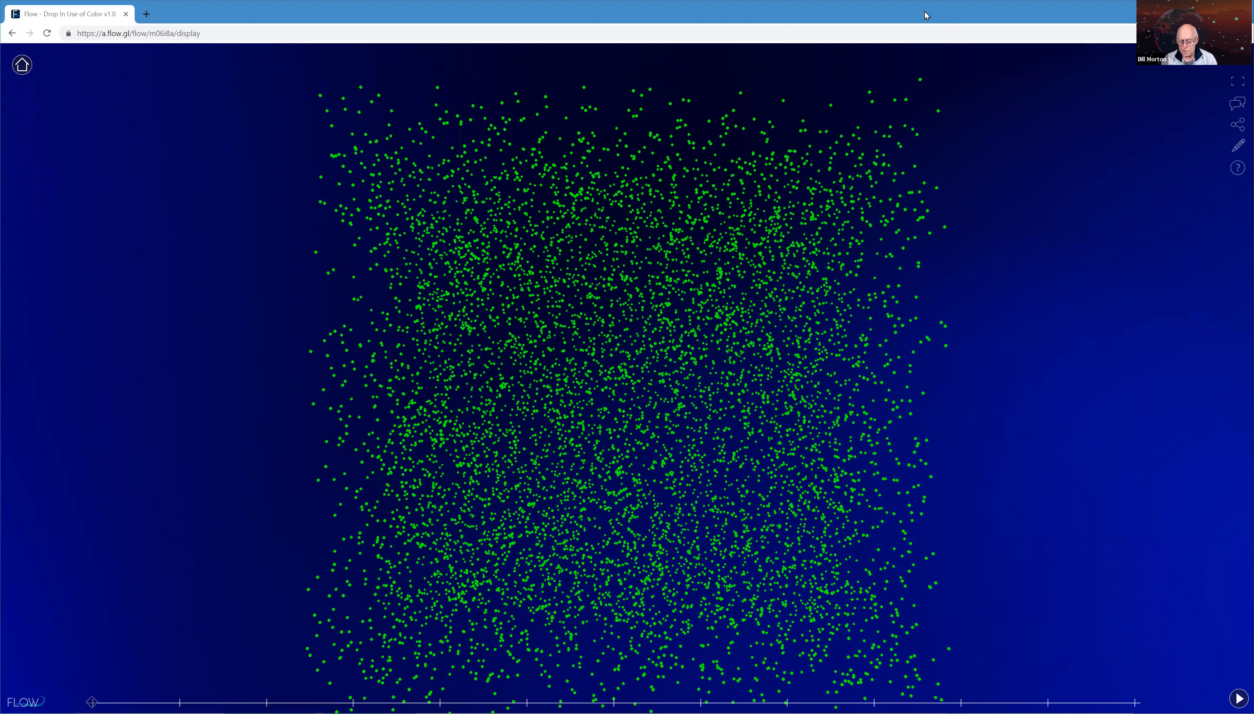
Advance the story to step 2 and open the flow for editing
left_click(602, 365)
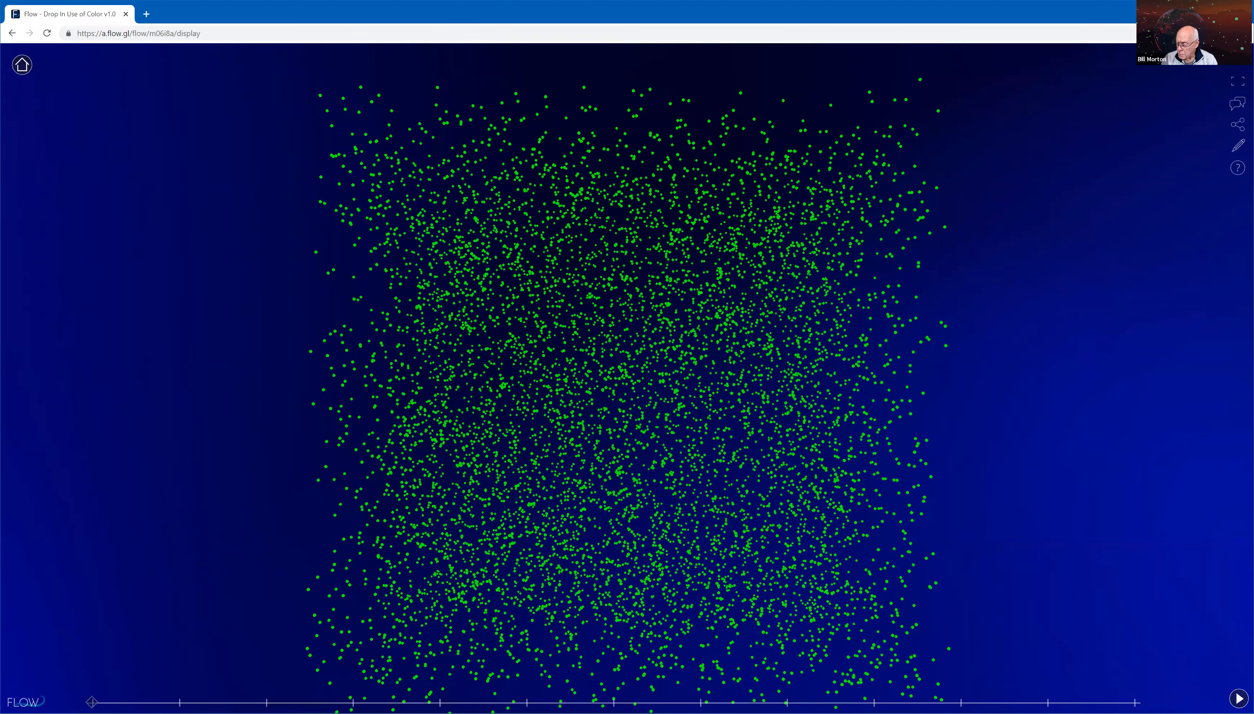
key("Right")
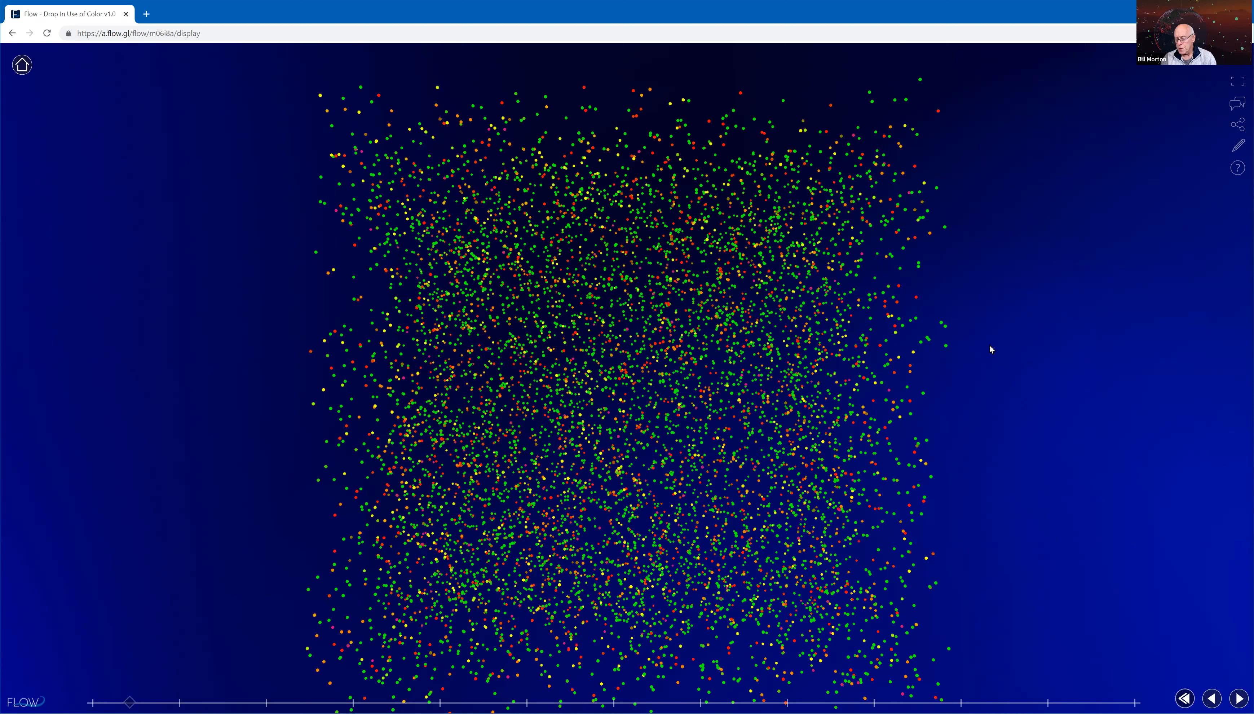
key("Right")
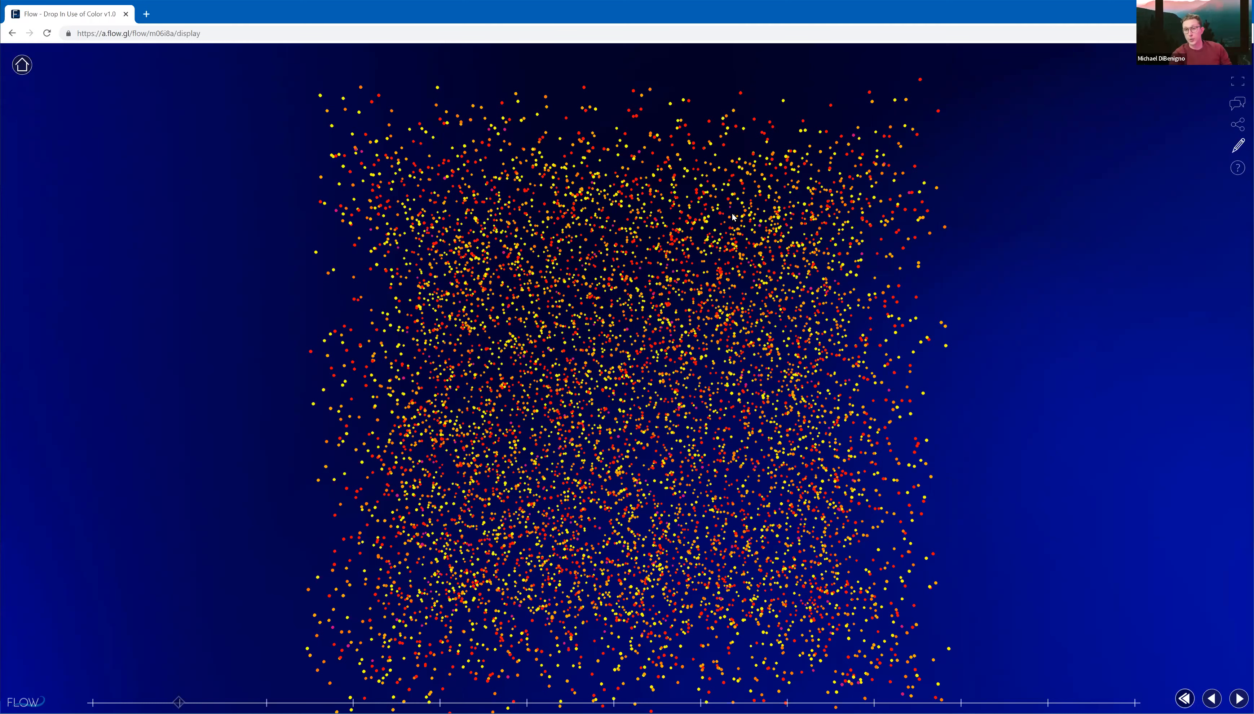
key("ctrl+e")
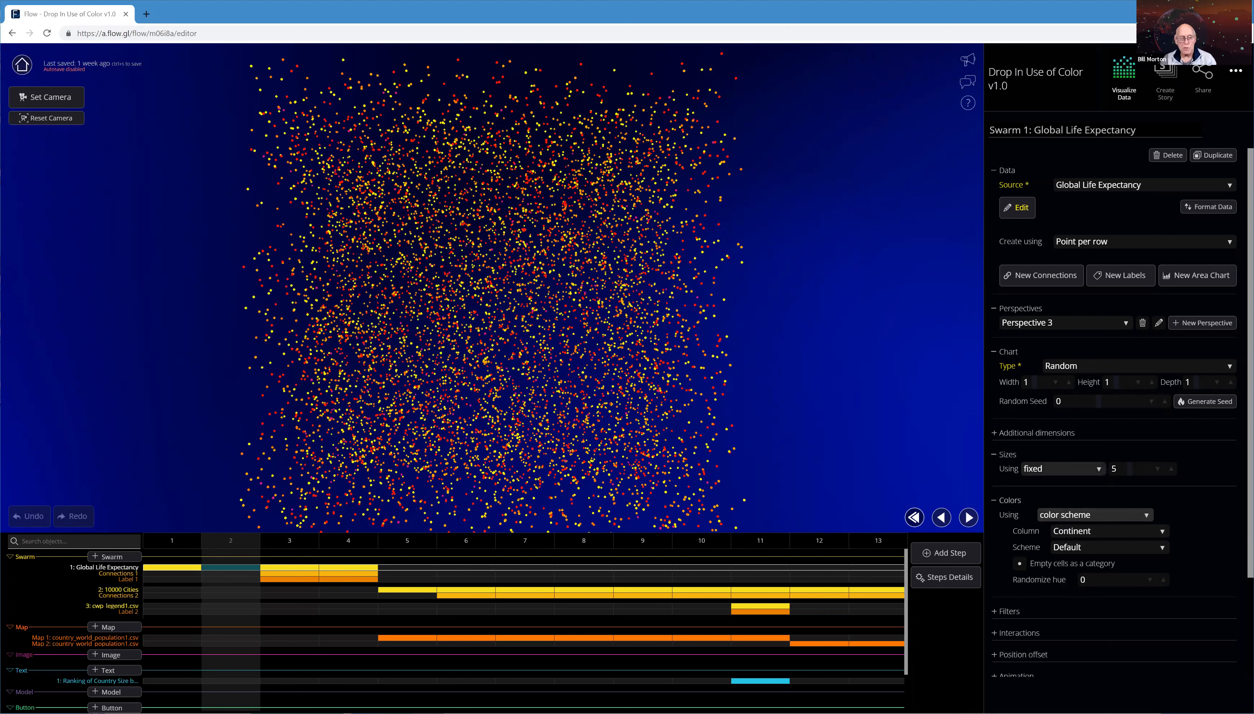
Color the Global Life Expectancy swarm by Continent using the Peach Rose Wheel scheme
left_click(1070, 552)
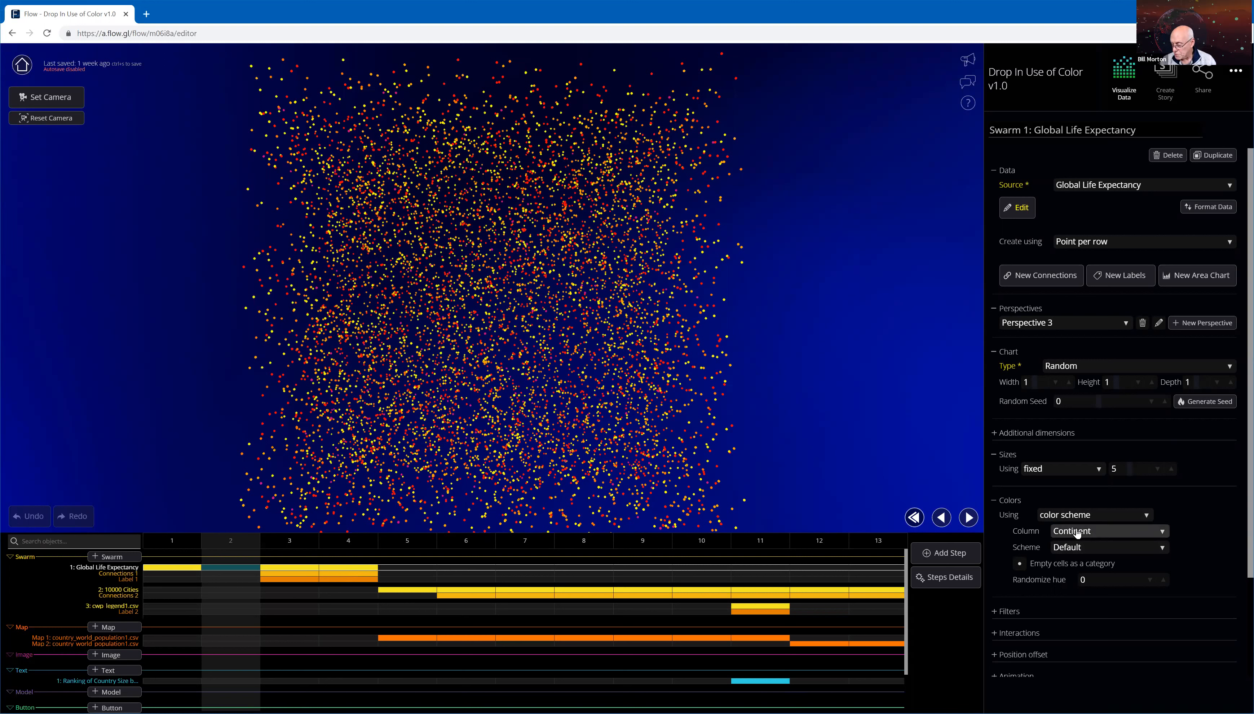
left_click(1076, 517)
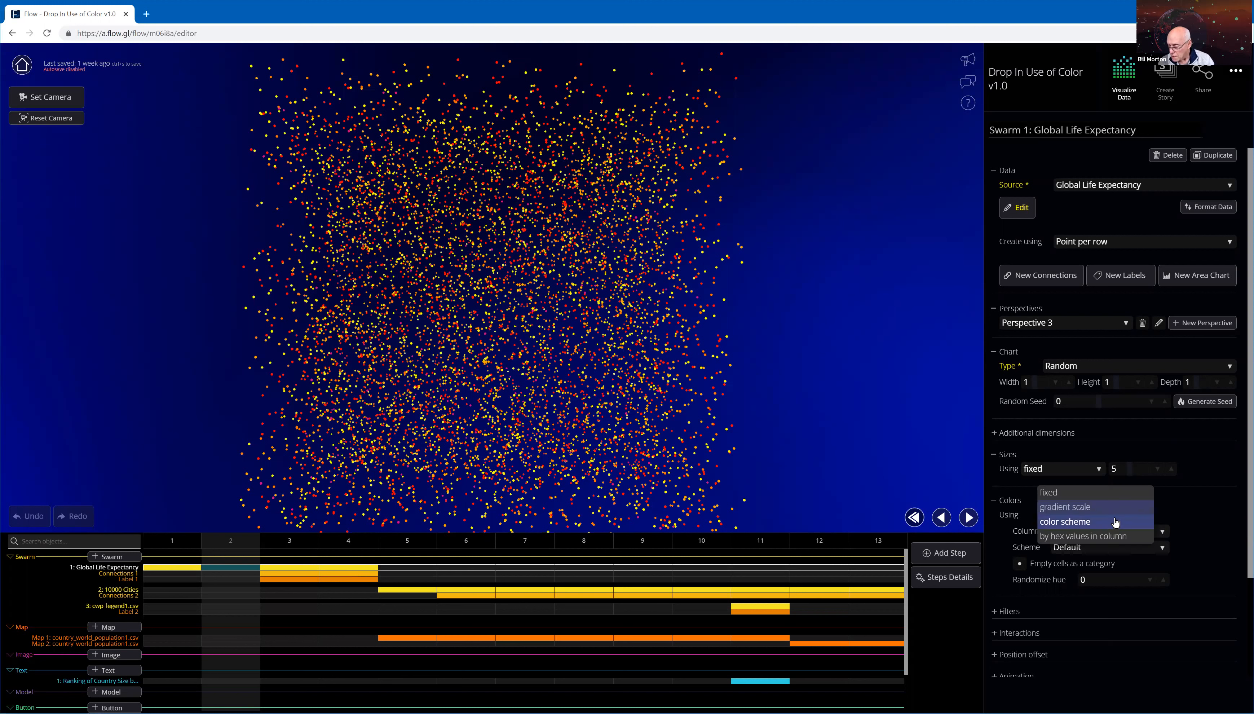
left_click(1085, 528)
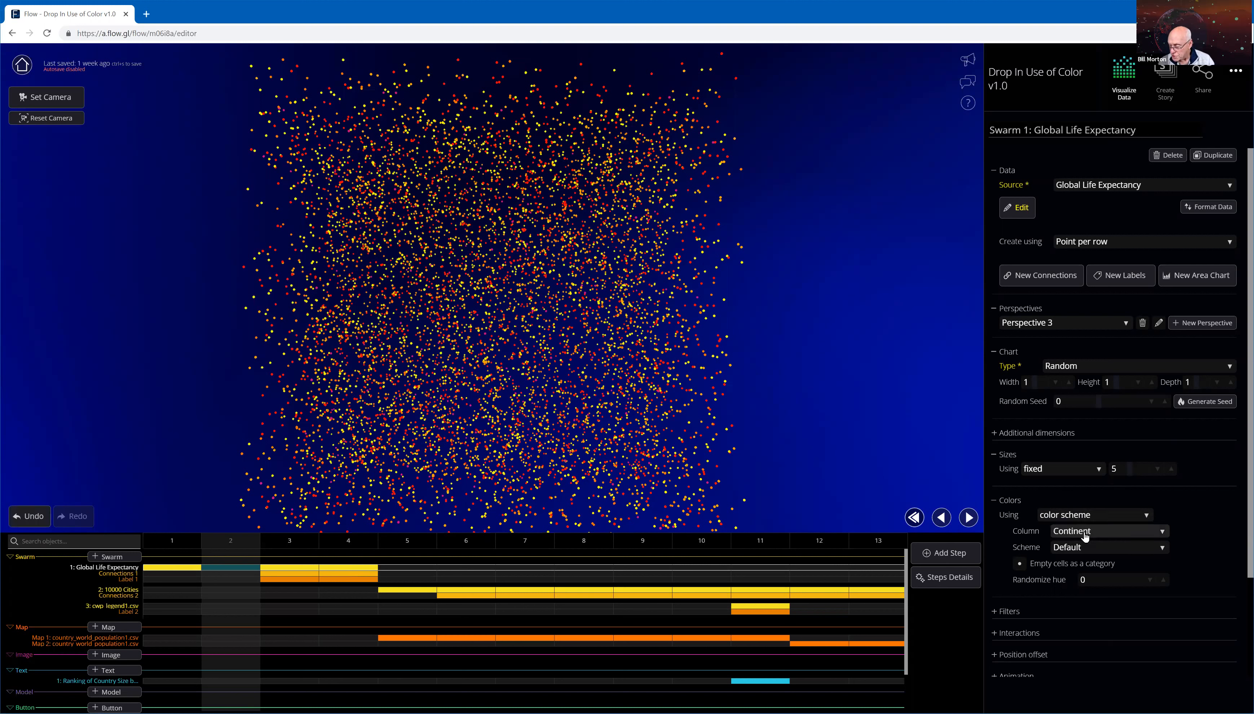
left_click(1080, 547)
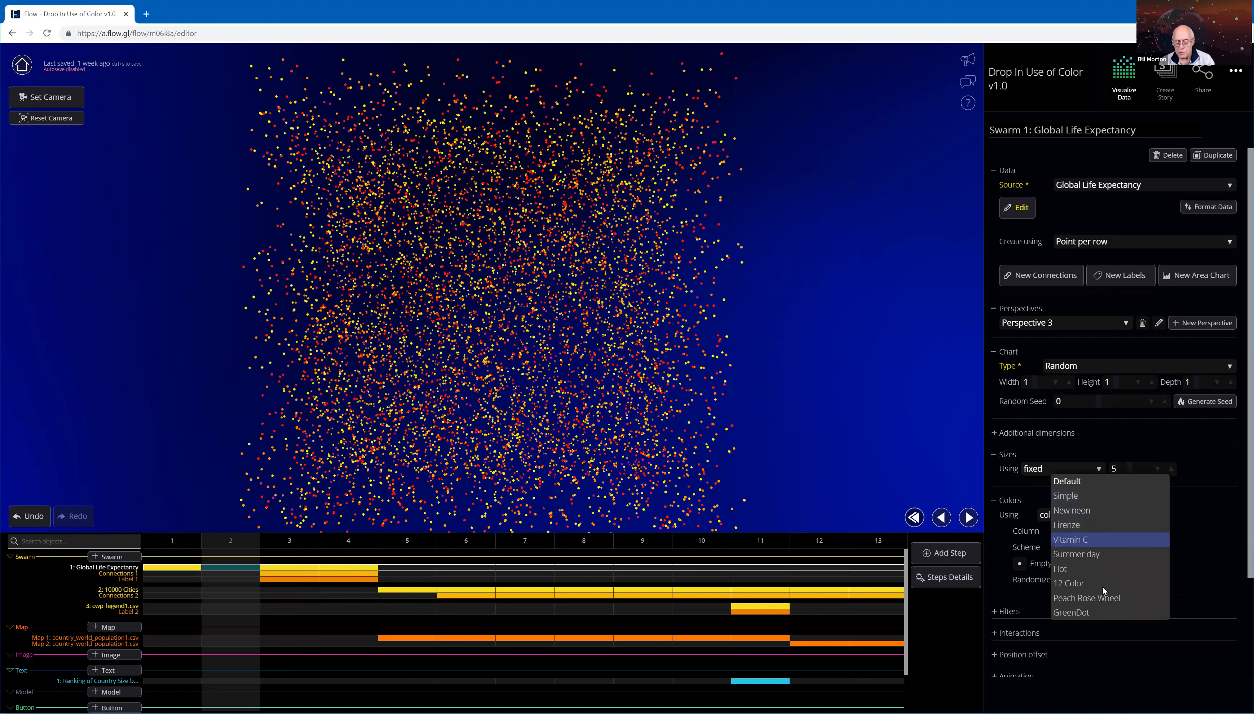
left_click(1034, 573)
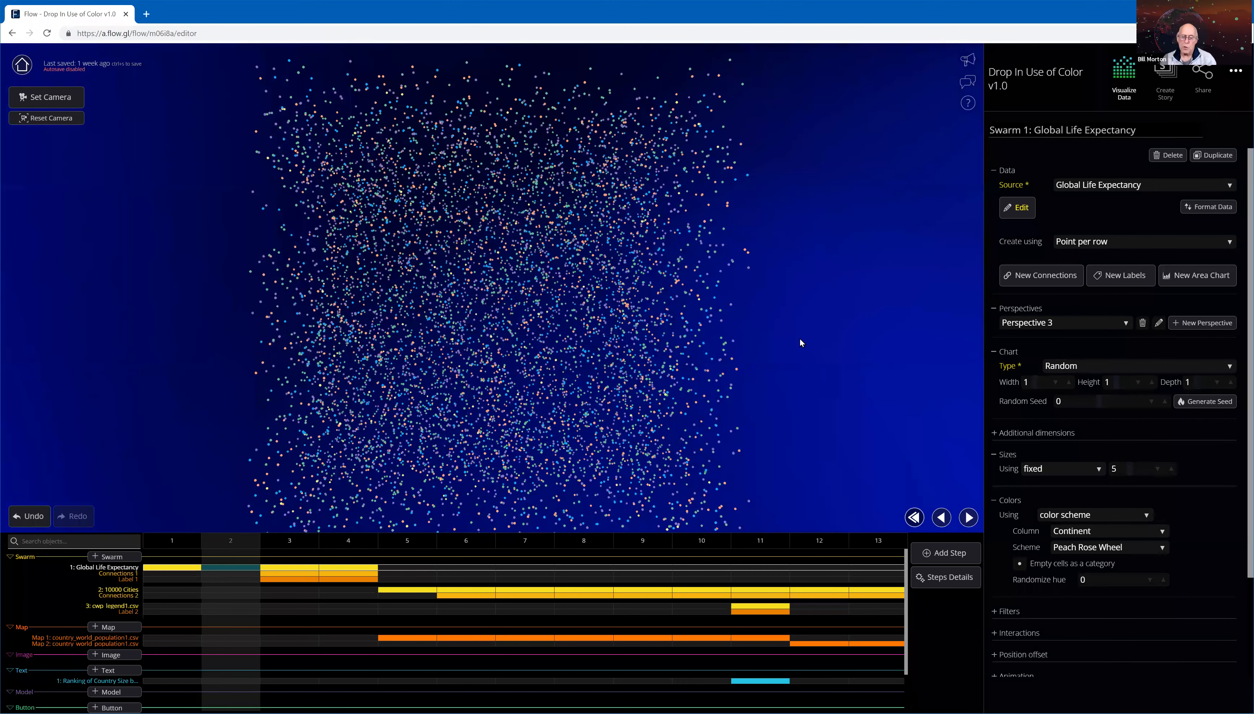
Rotate the point cloud slightly and return the swarm's color scheme to Default
left_click_drag(790, 338, 786, 342)
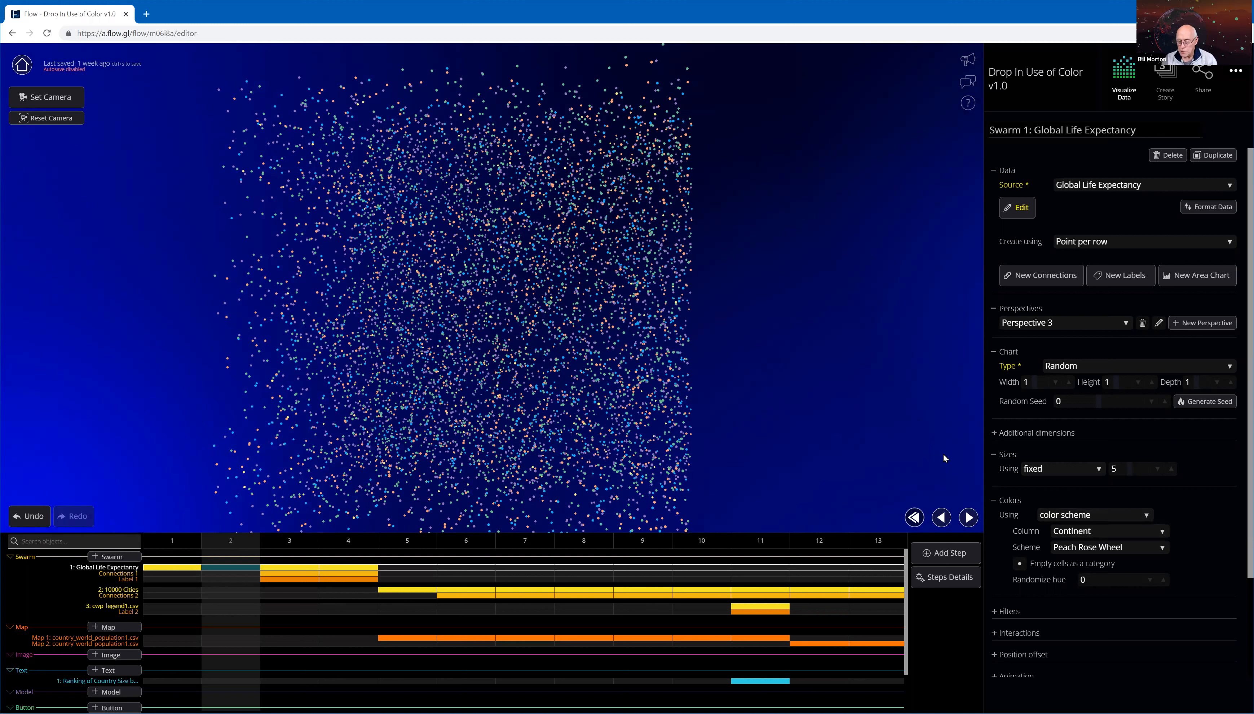
left_click(1079, 548)
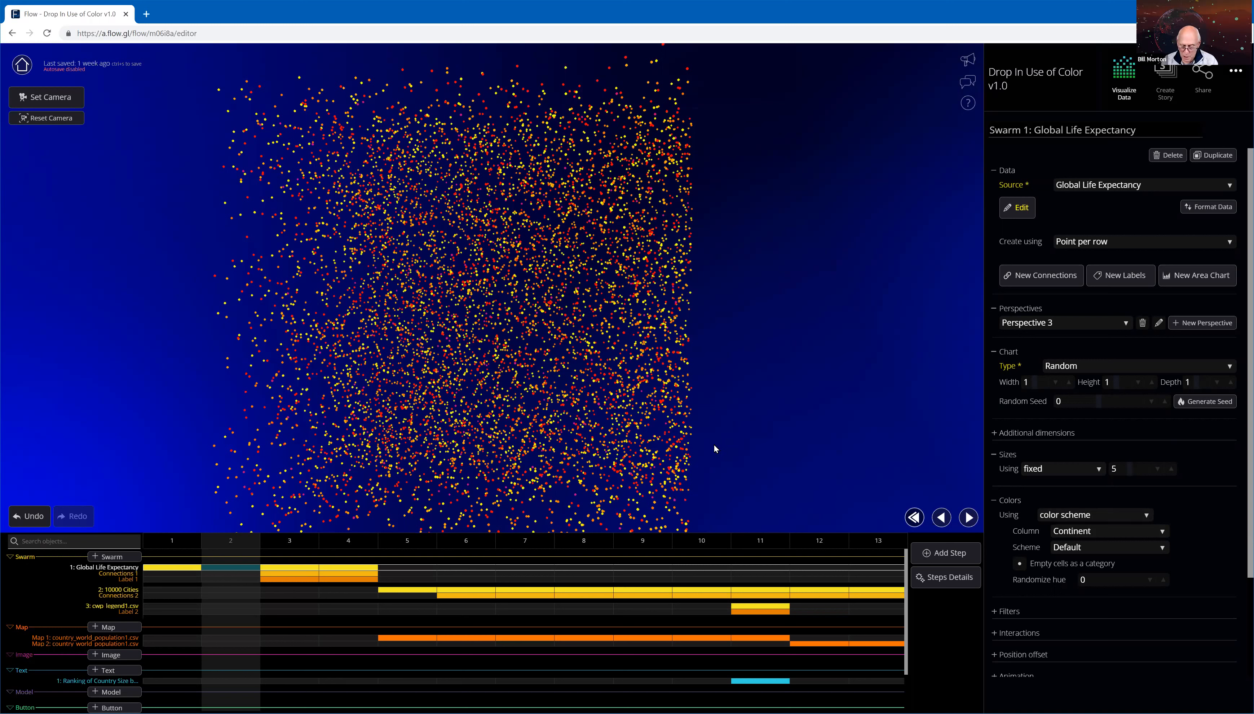
Play the story forward through the life expectancy scatterplots and the city globe up to step 7
left_click(969, 517)
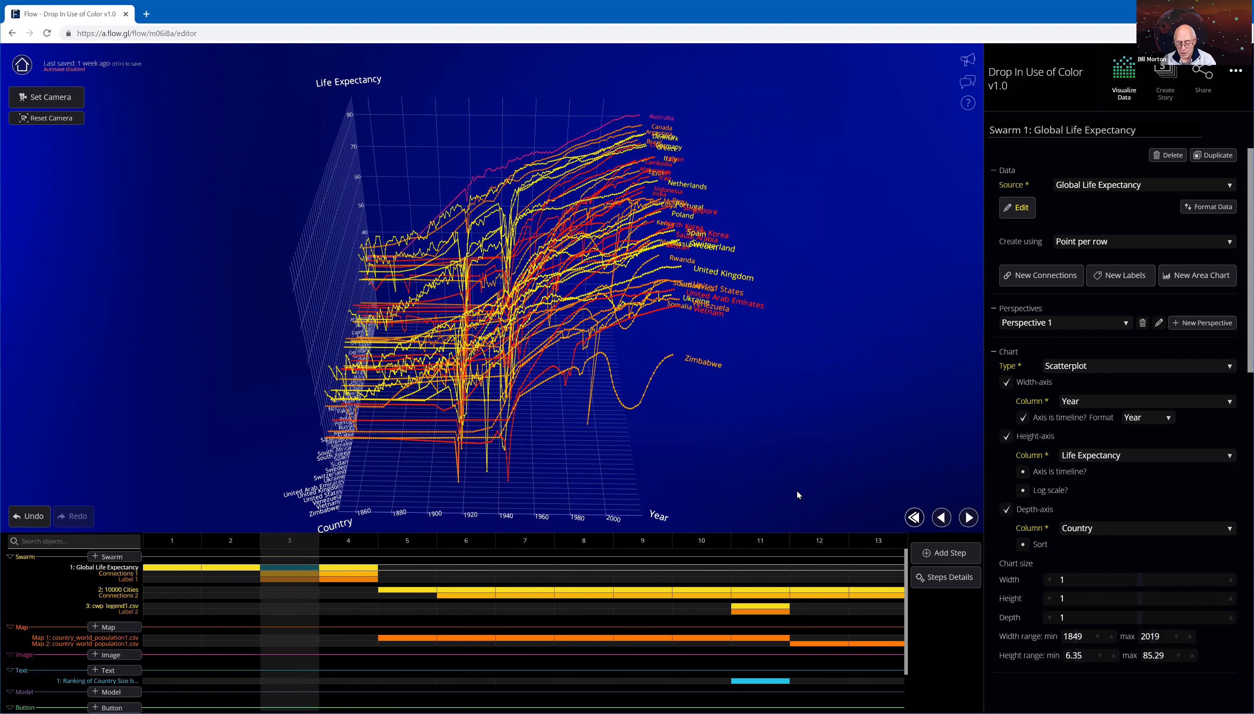
left_click(967, 517)
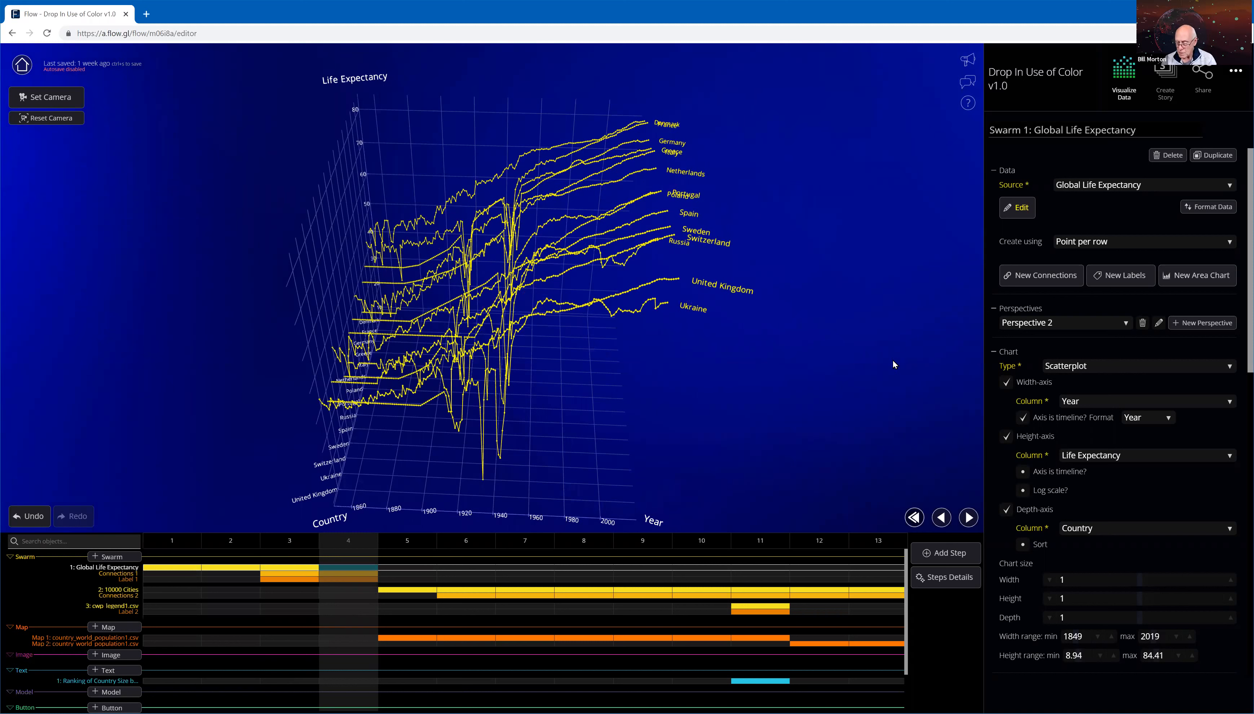
left_click(967, 518)
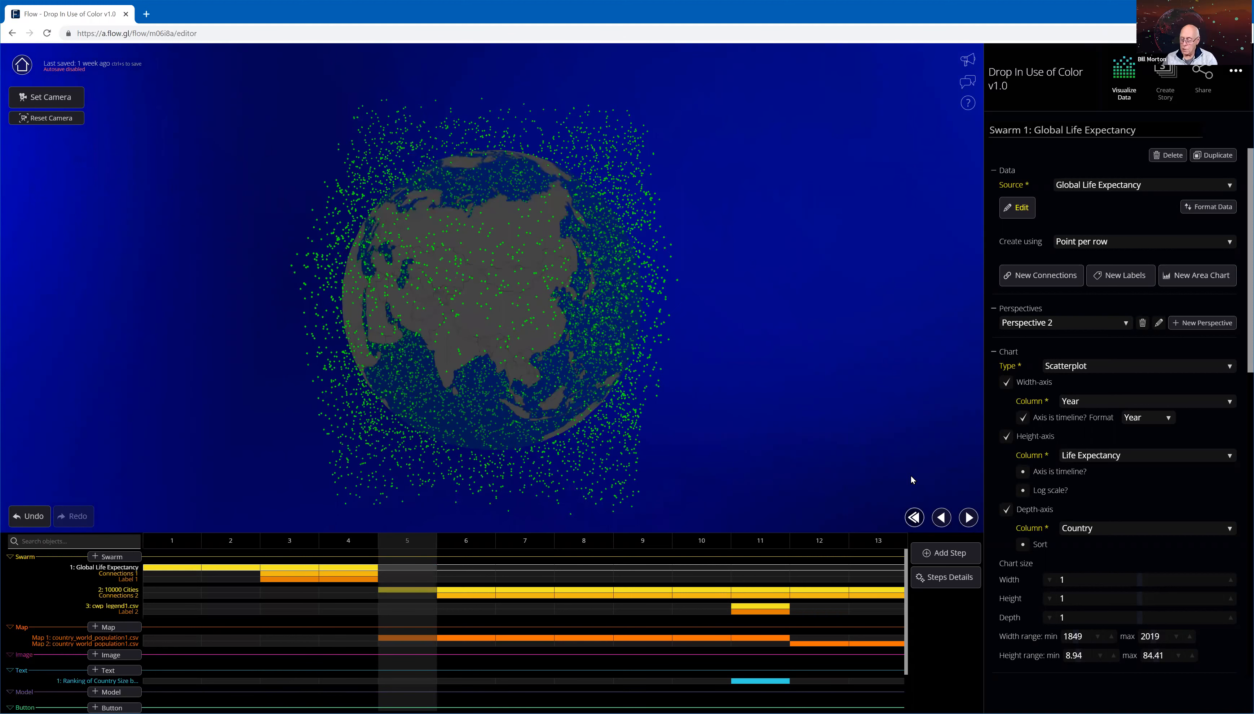
left_click(967, 517)
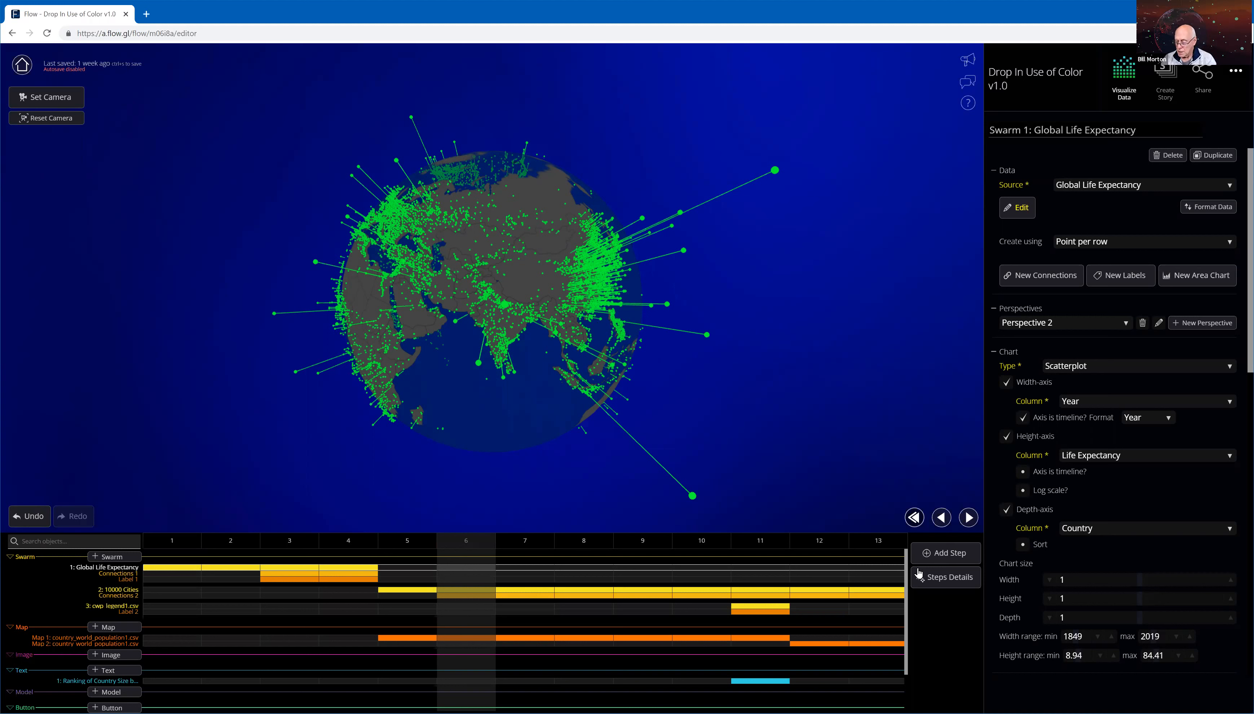
left_click(967, 518)
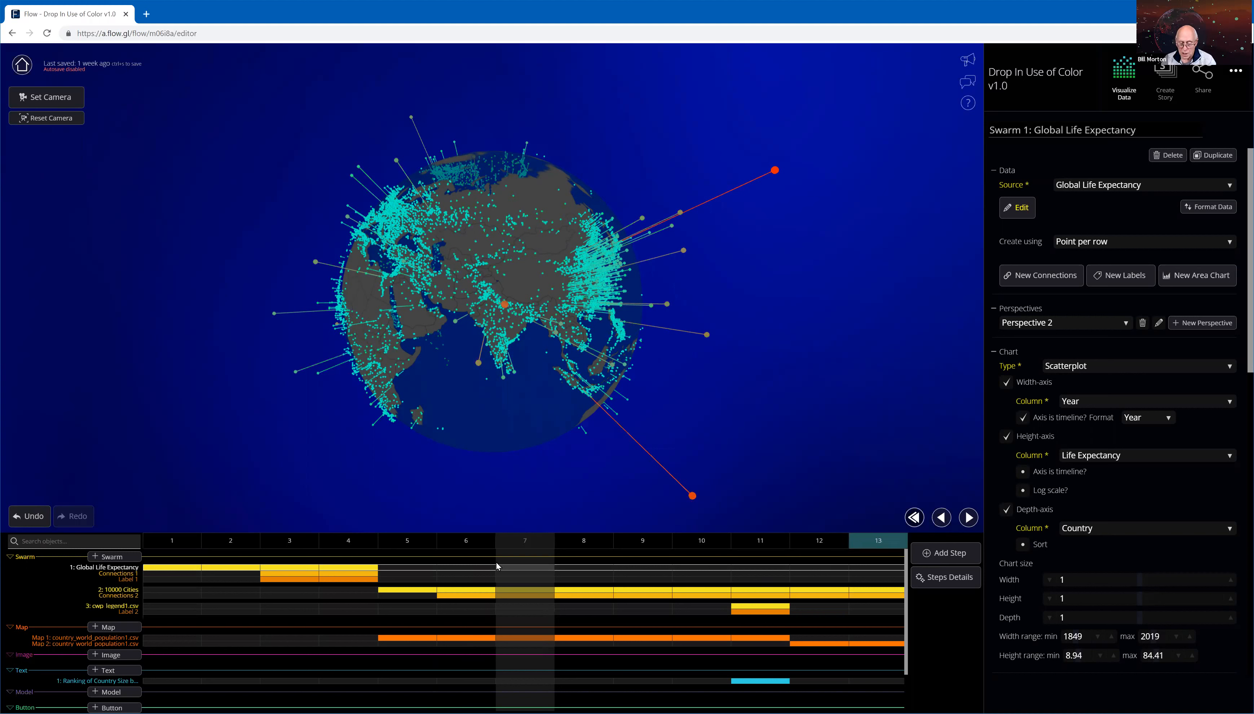
Compare the color settings of the 10000 Cities swarm at step 6 with those at step 7
left_click(479, 542)
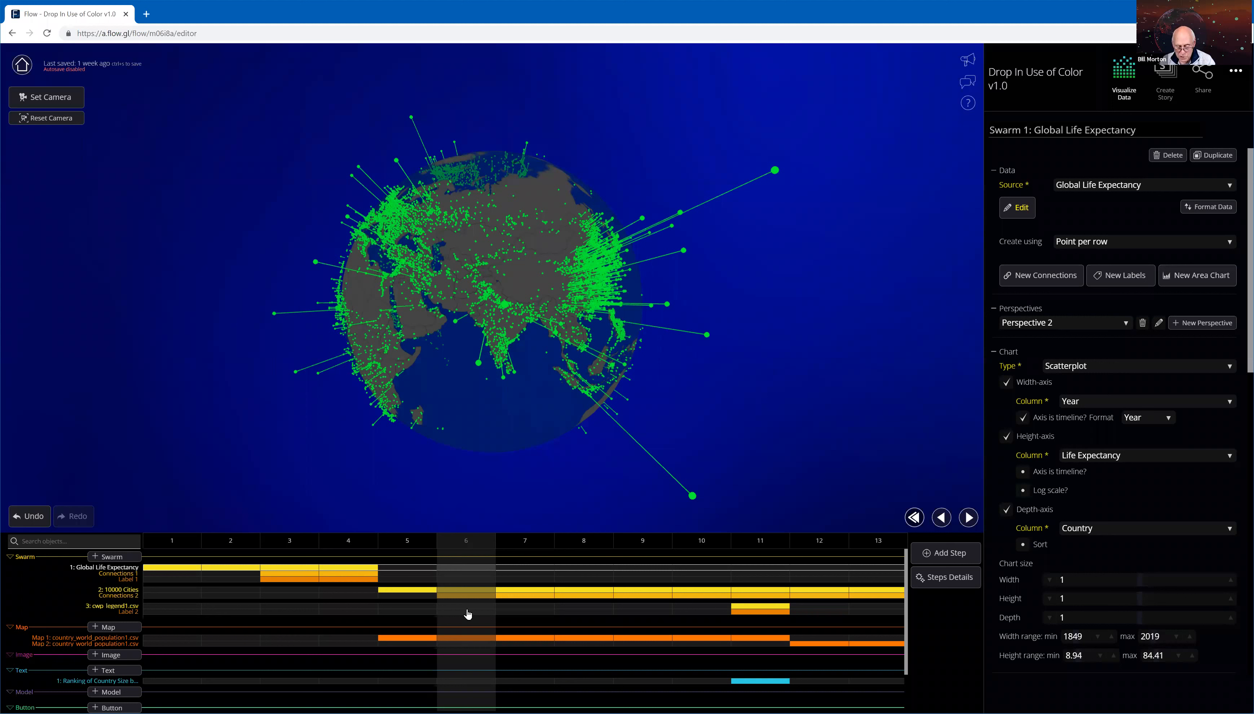
left_click(476, 590)
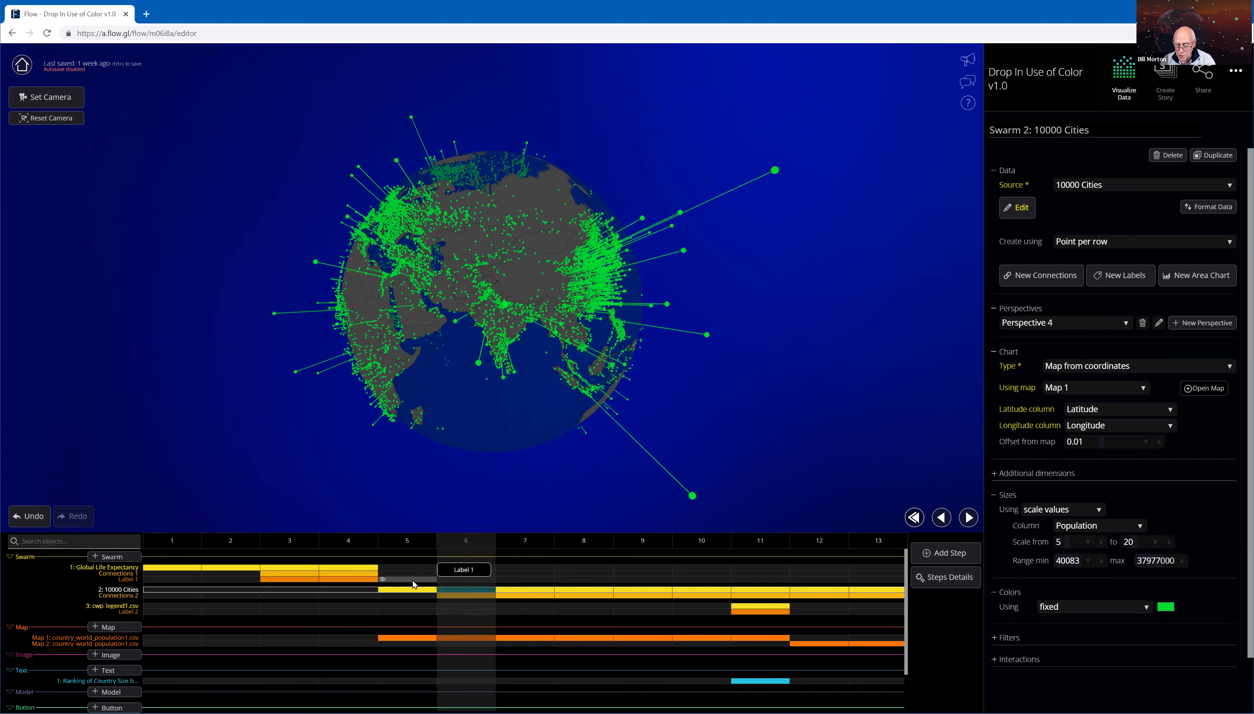
left_click(966, 518)
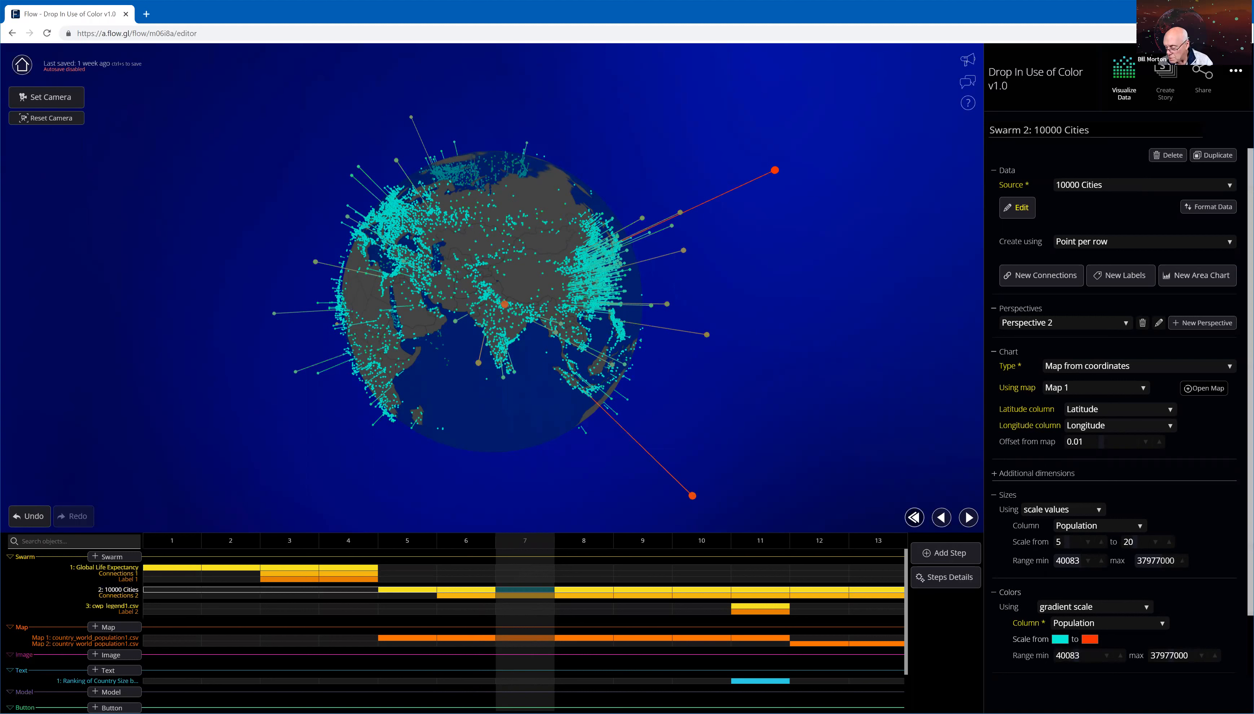
scroll(1231, 632, "down", 2)
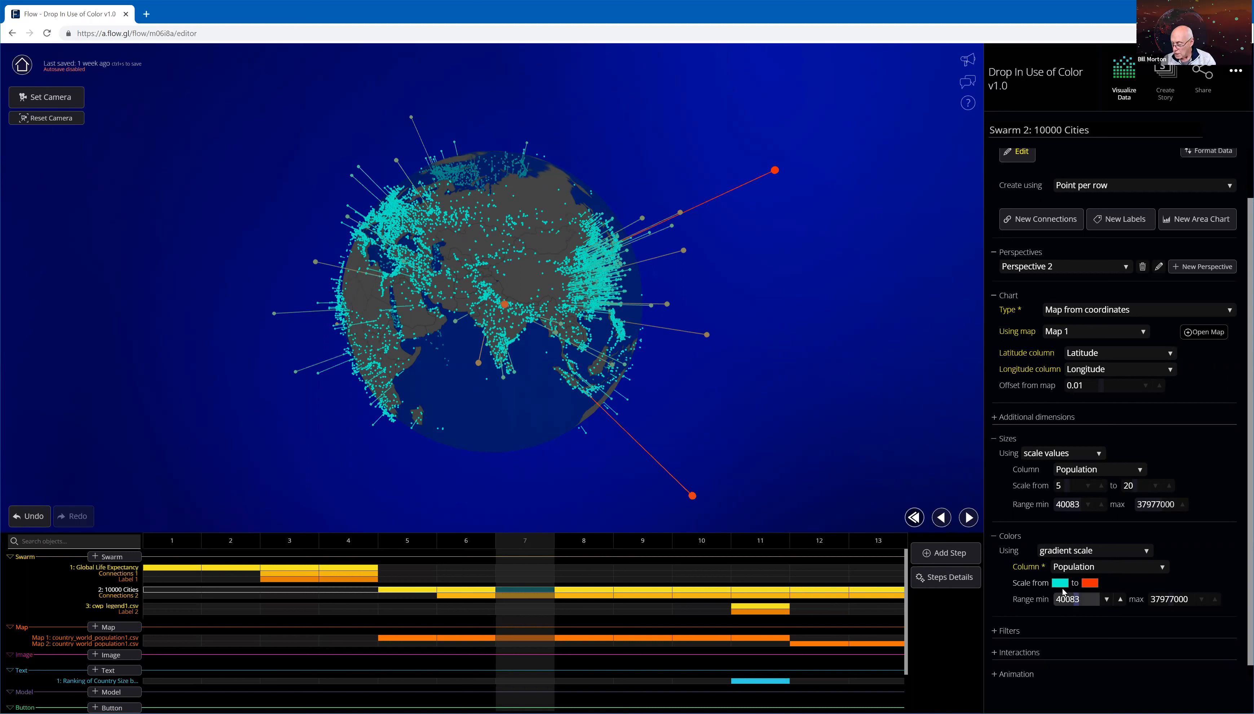
Preview the colored country map at step 8, and inspect the city swarm's gradient color range at step 7
left_click(968, 518)
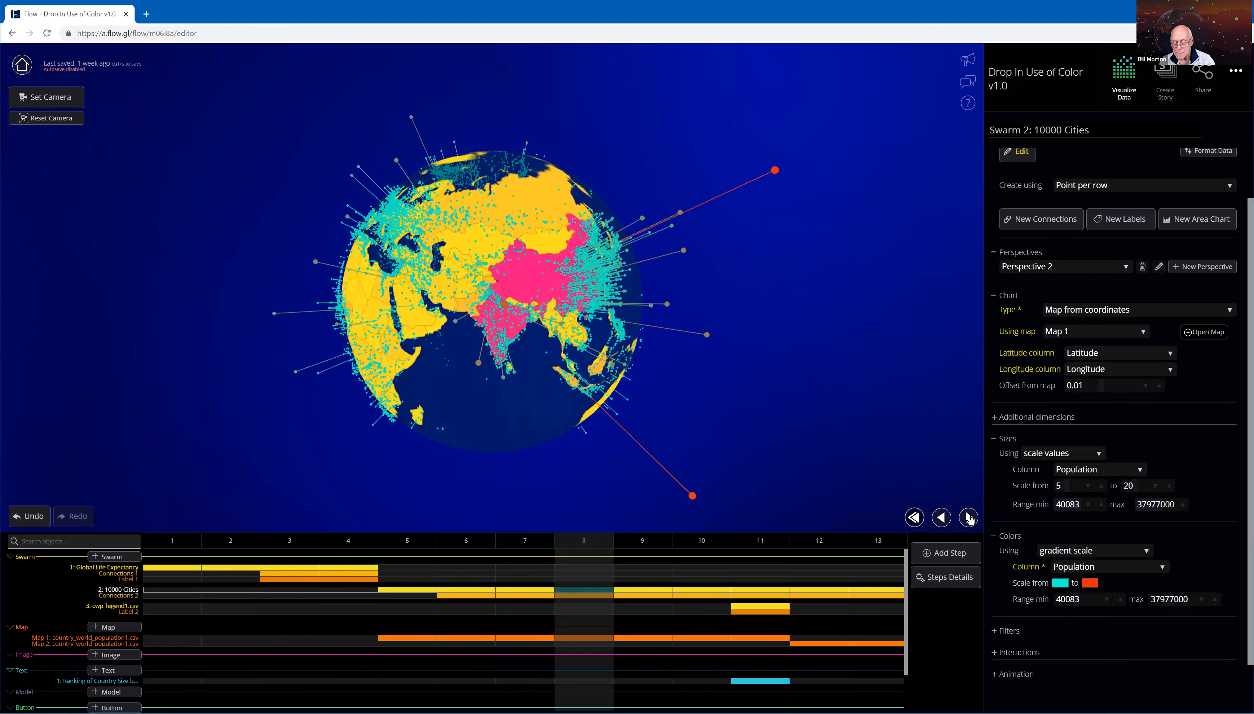
left_click(942, 519)
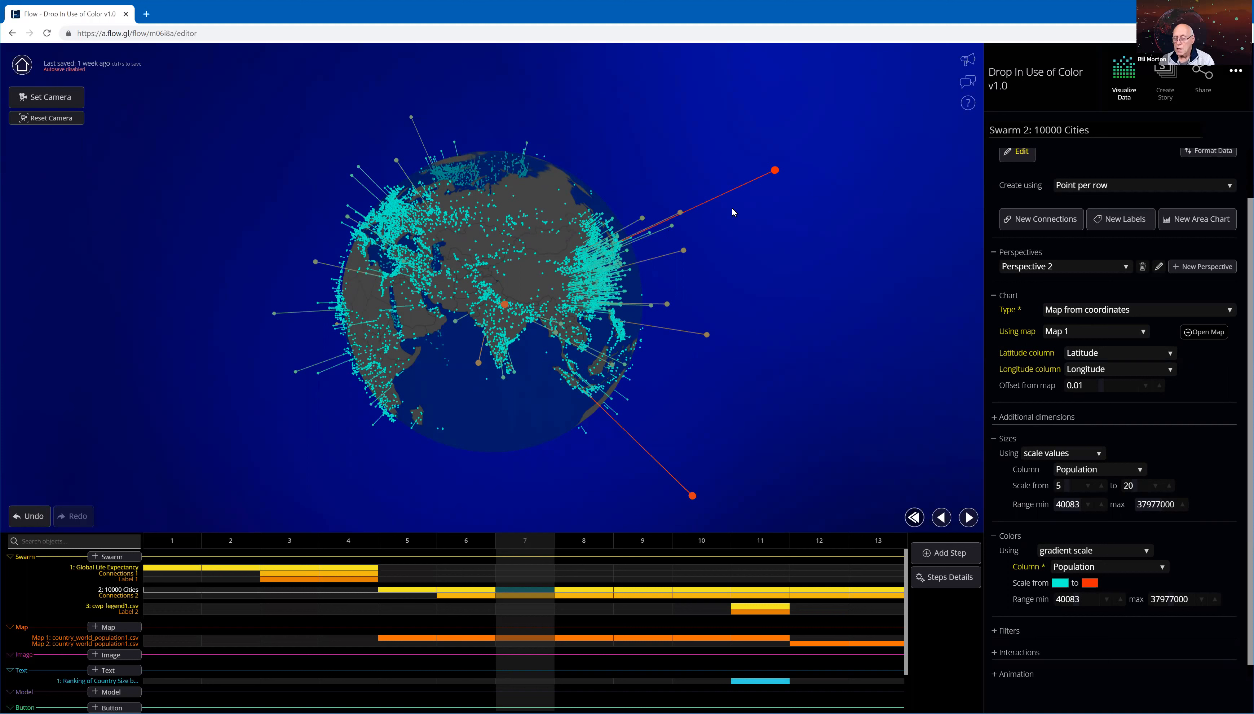
left_click(1170, 599)
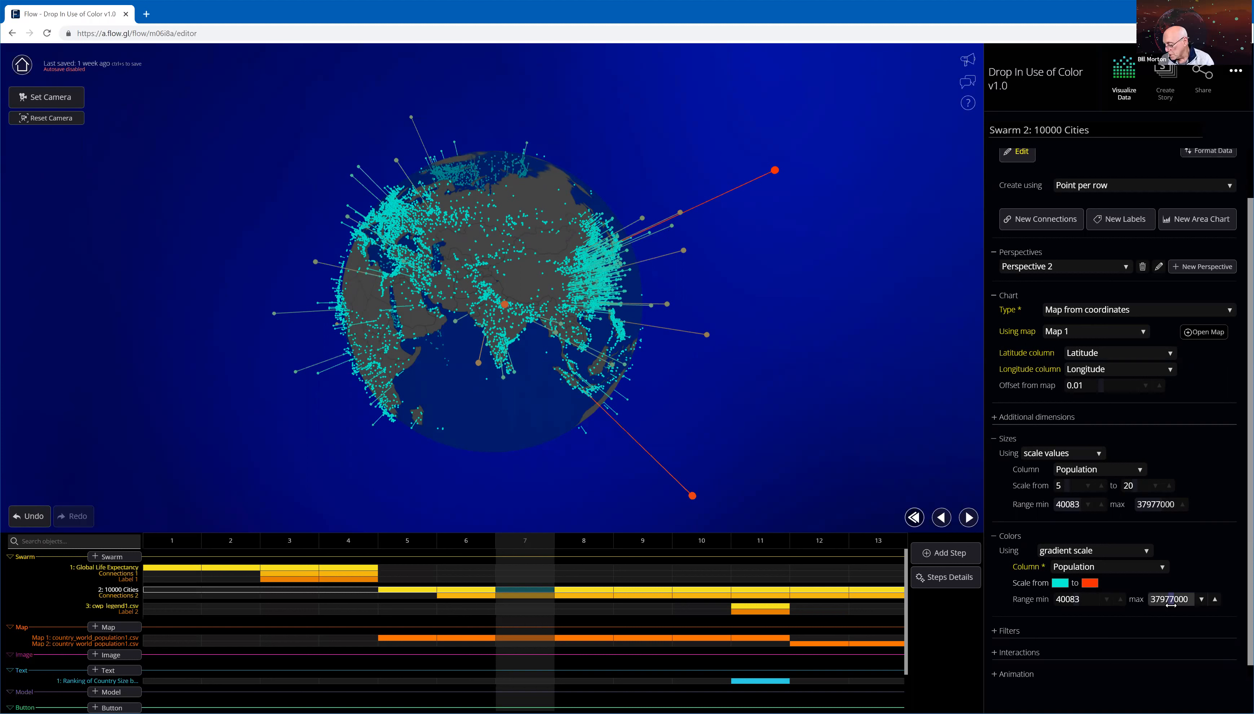
left_click(1070, 614)
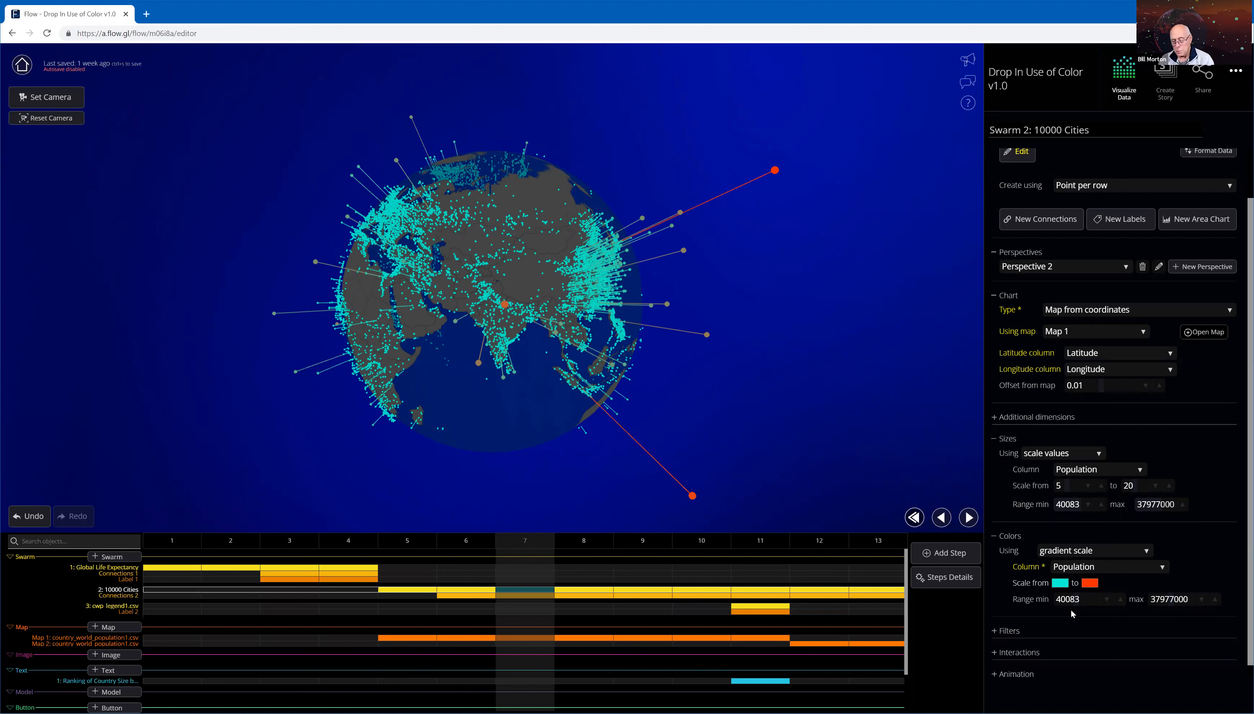
left_click(1155, 600)
At step 8, try yellow and purple as the city gradient's starting color, and set it to yellow-green with RGB 225, 255, 0
left_click(968, 517)
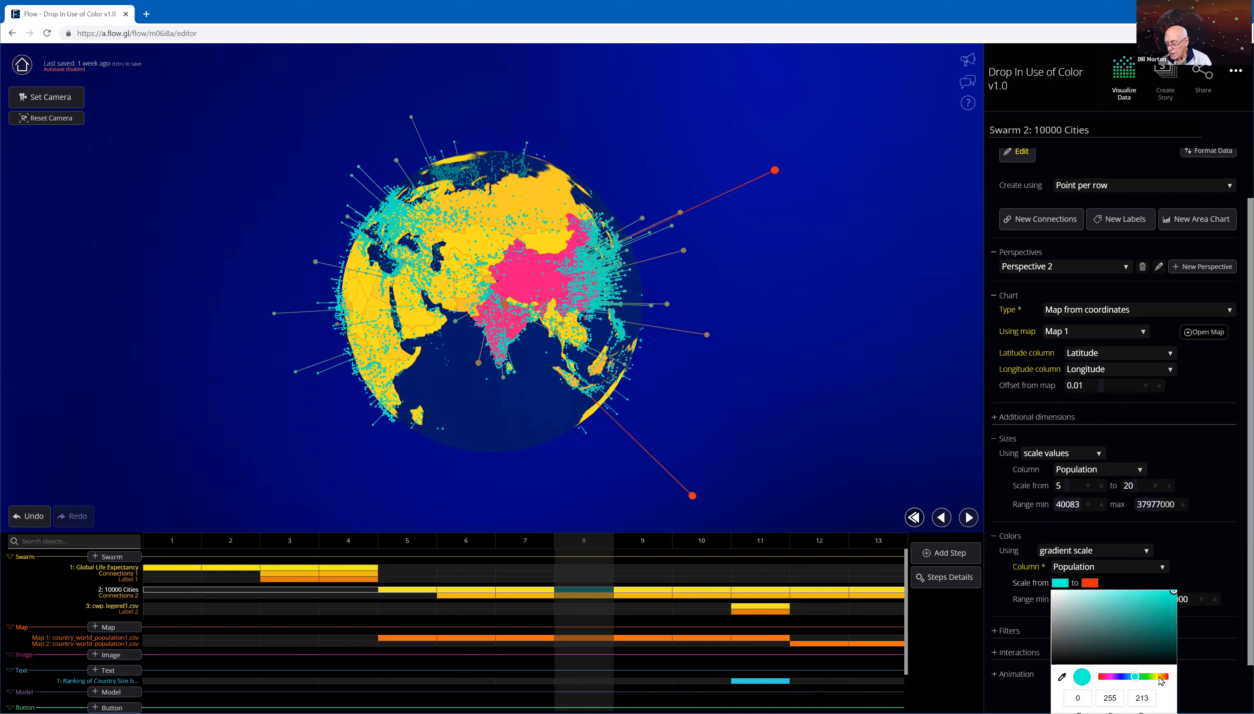
left_click(1158, 676)
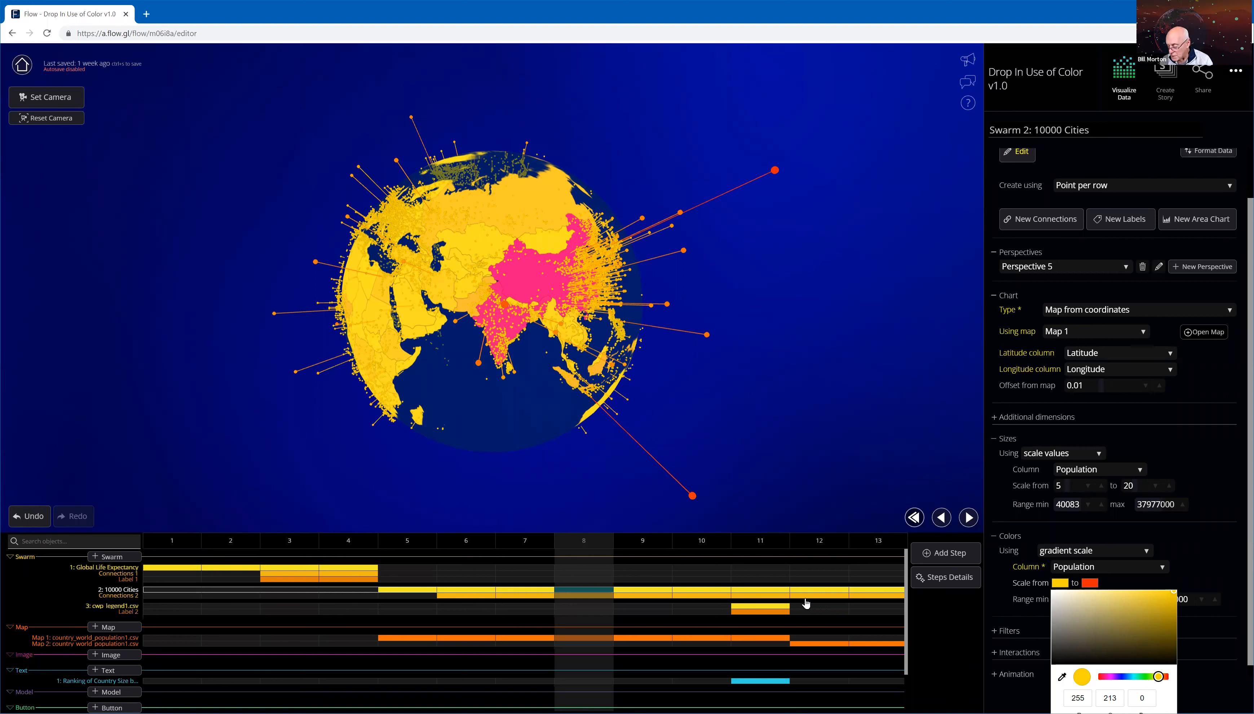
left_click(1118, 677)
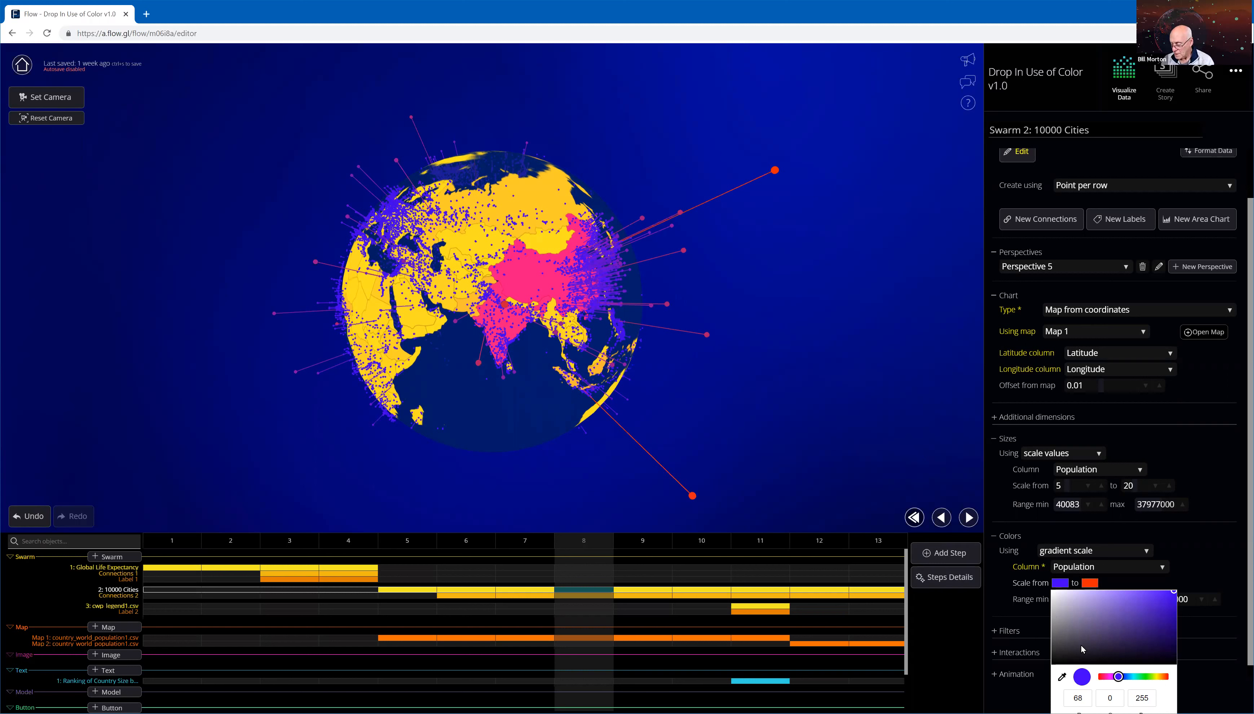
left_click(1156, 677)
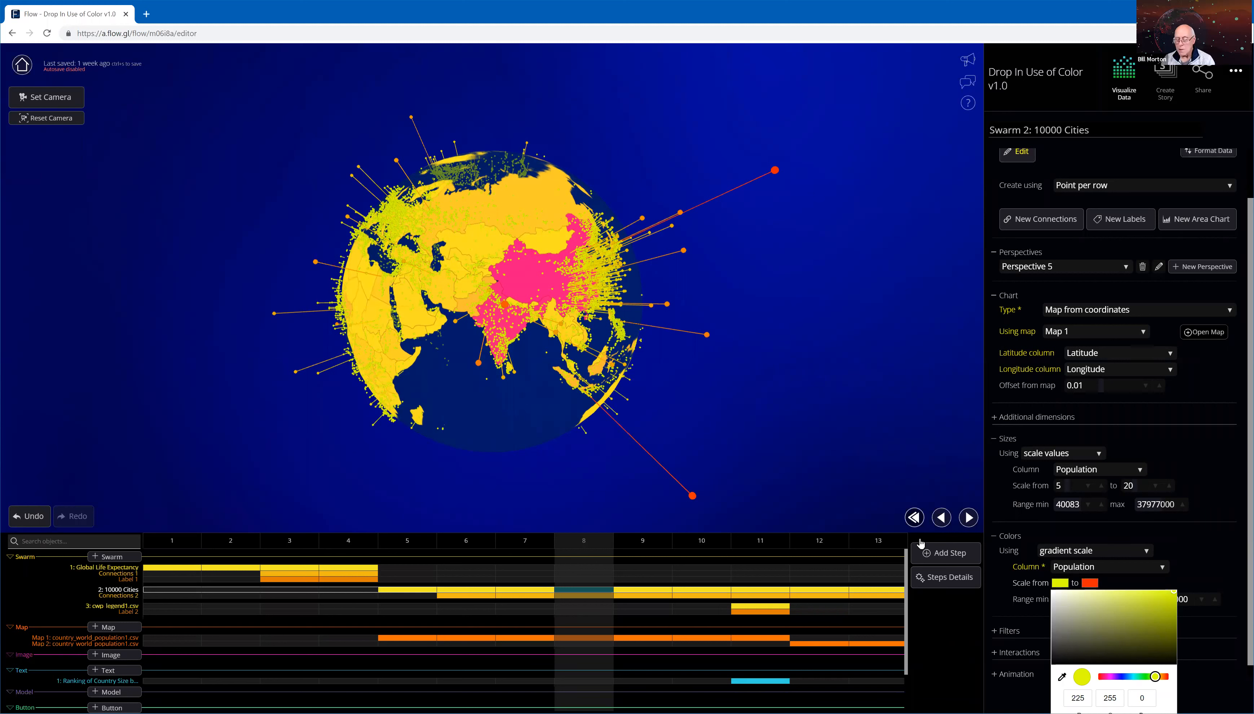
left_click(890, 453)
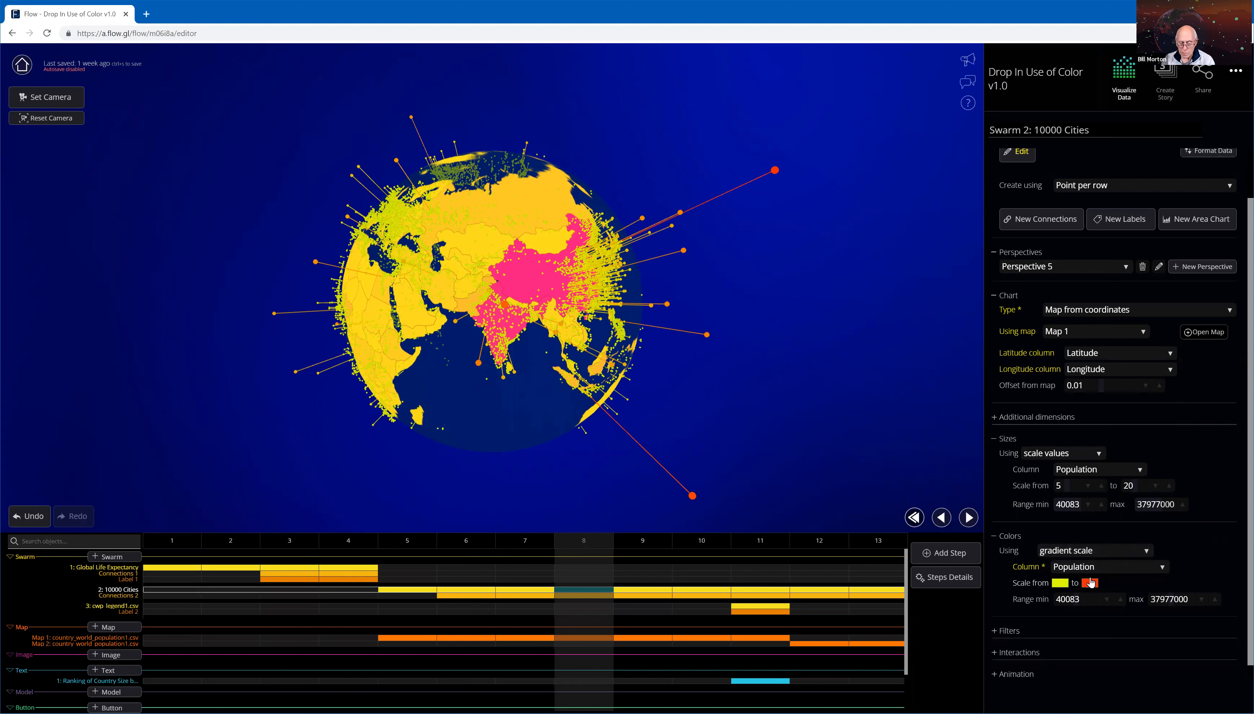
left_click(359, 540)
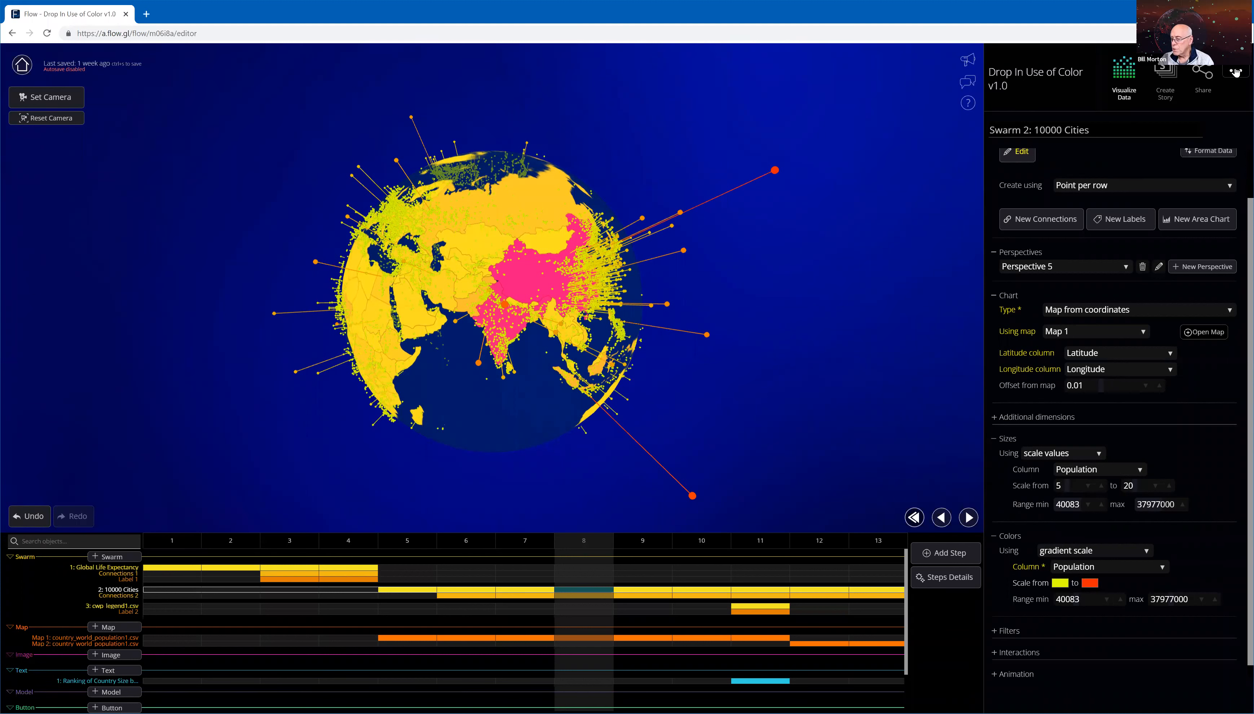
left_click(1235, 72)
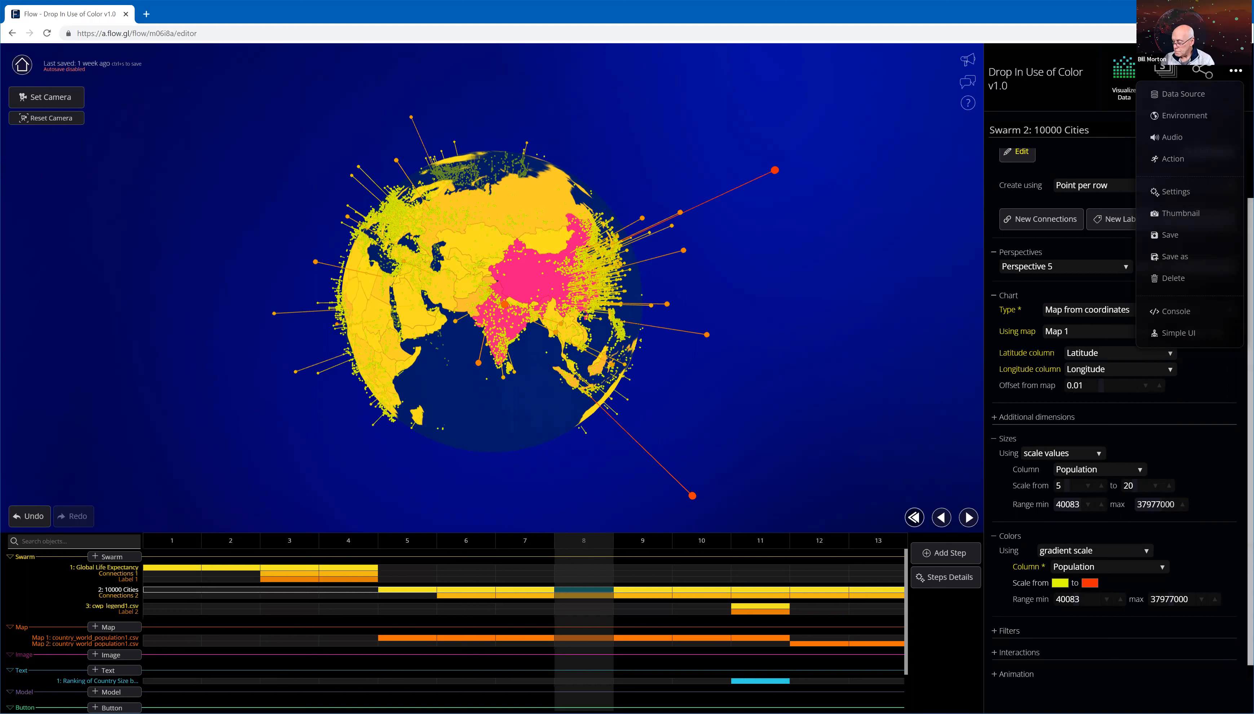
scroll(1115, 413, "down", 1)
scroll(1115, 413, "up", 1)
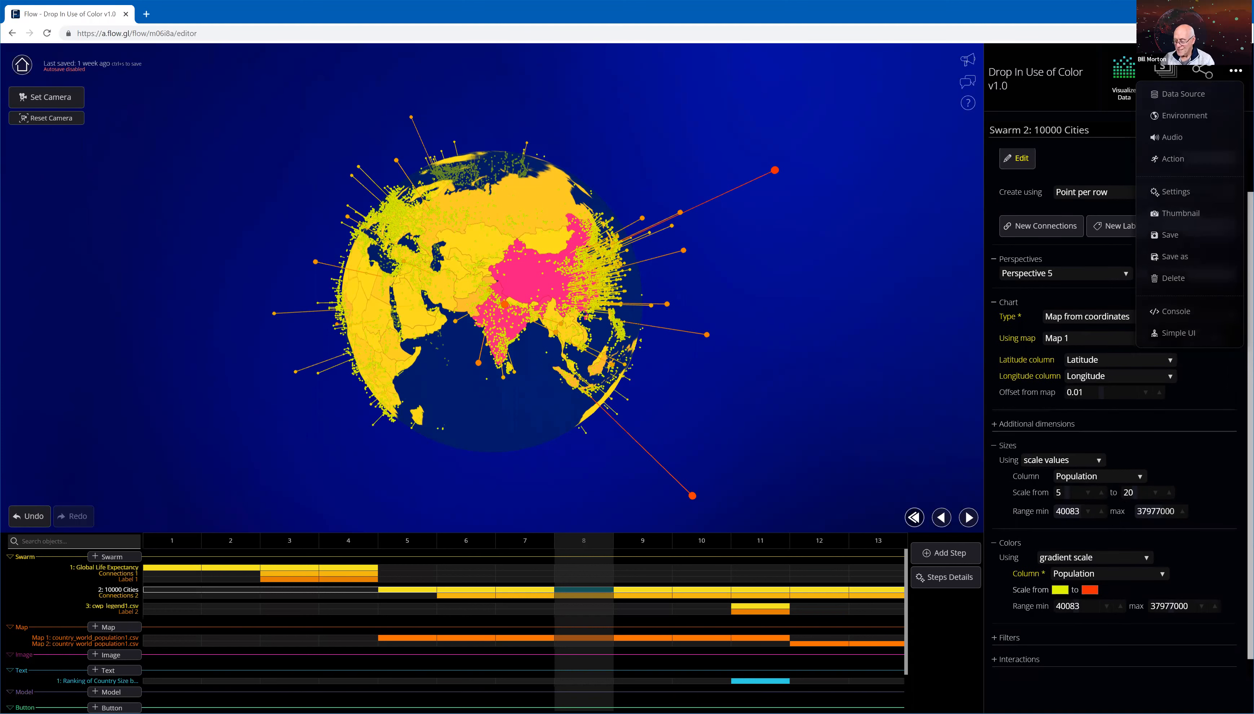
scroll(1231, 505, "up", 1)
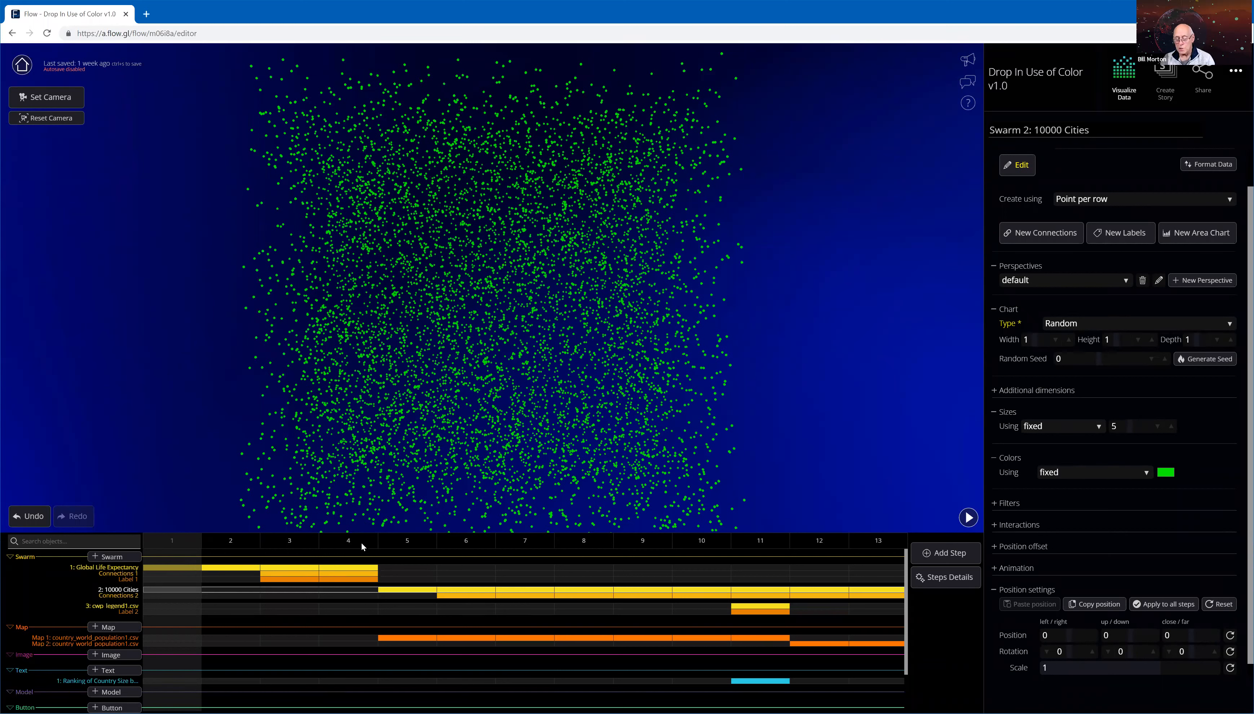
Go to step 3 and examine the color settings of the Global Life Expectancy swarm
left_click(300, 543)
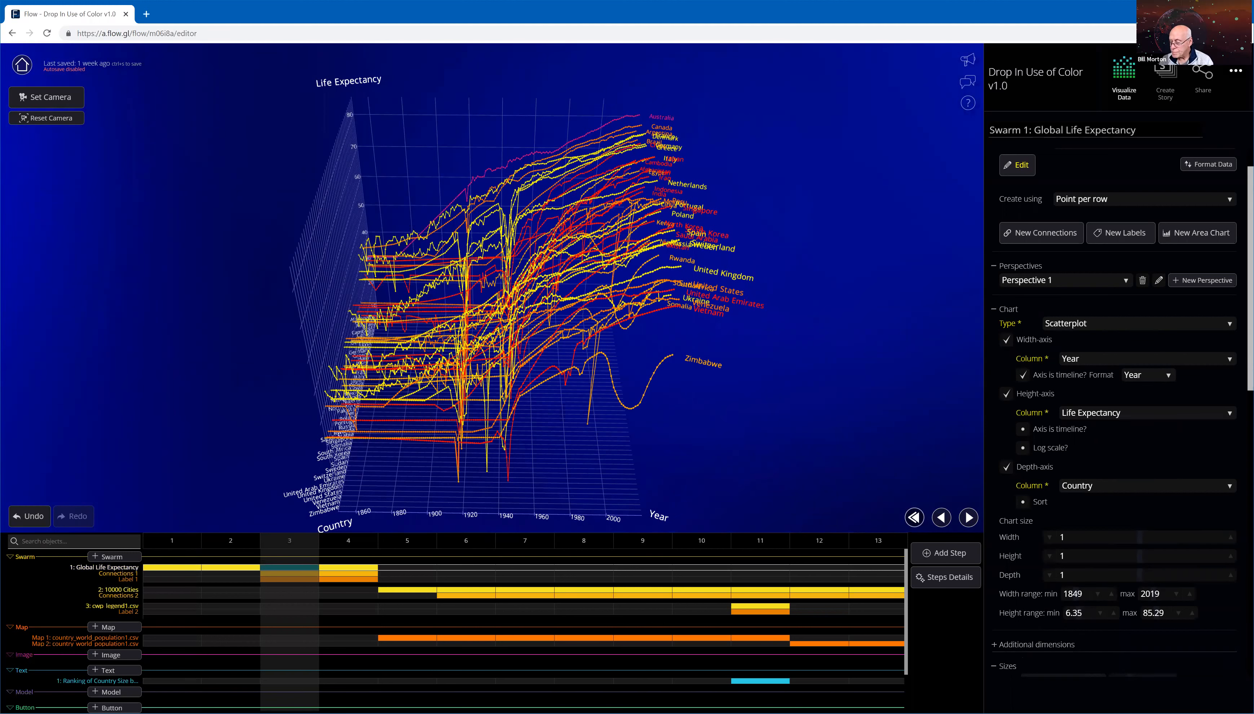
scroll(1119, 414, "down", 1)
scroll(1119, 413, "up", 1)
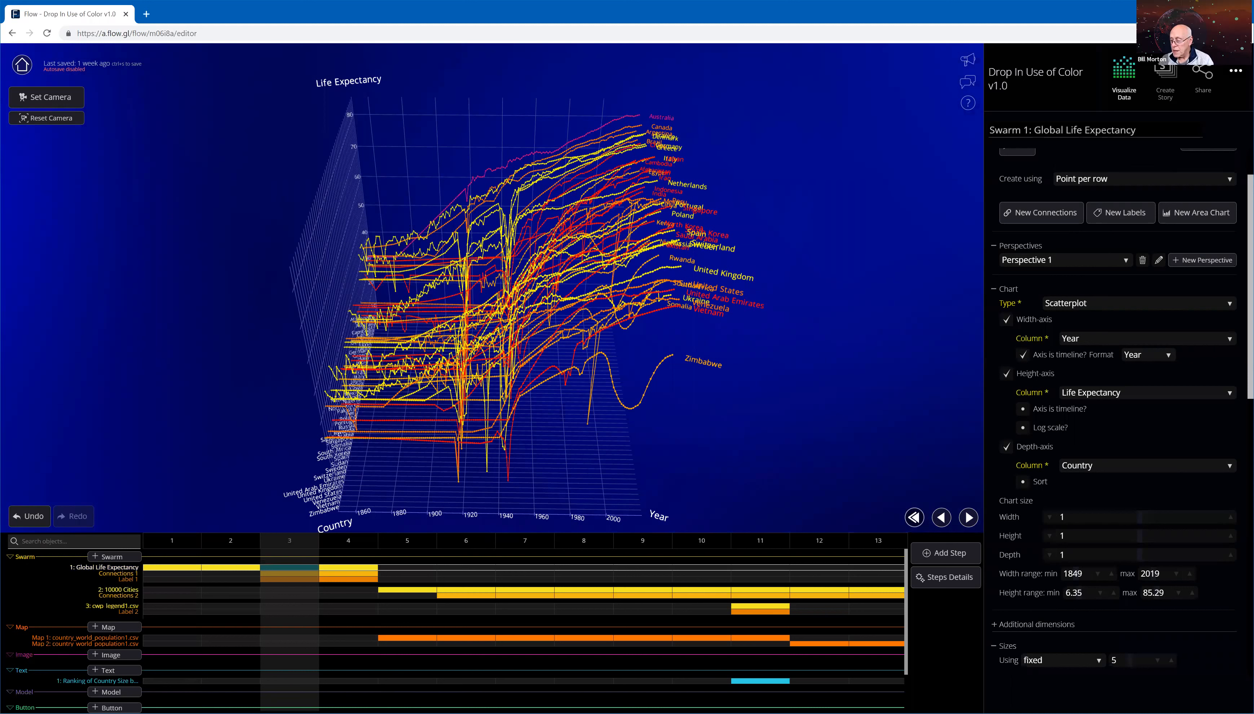
scroll(1123, 411, "down", 1)
scroll(1119, 414, "down", 1)
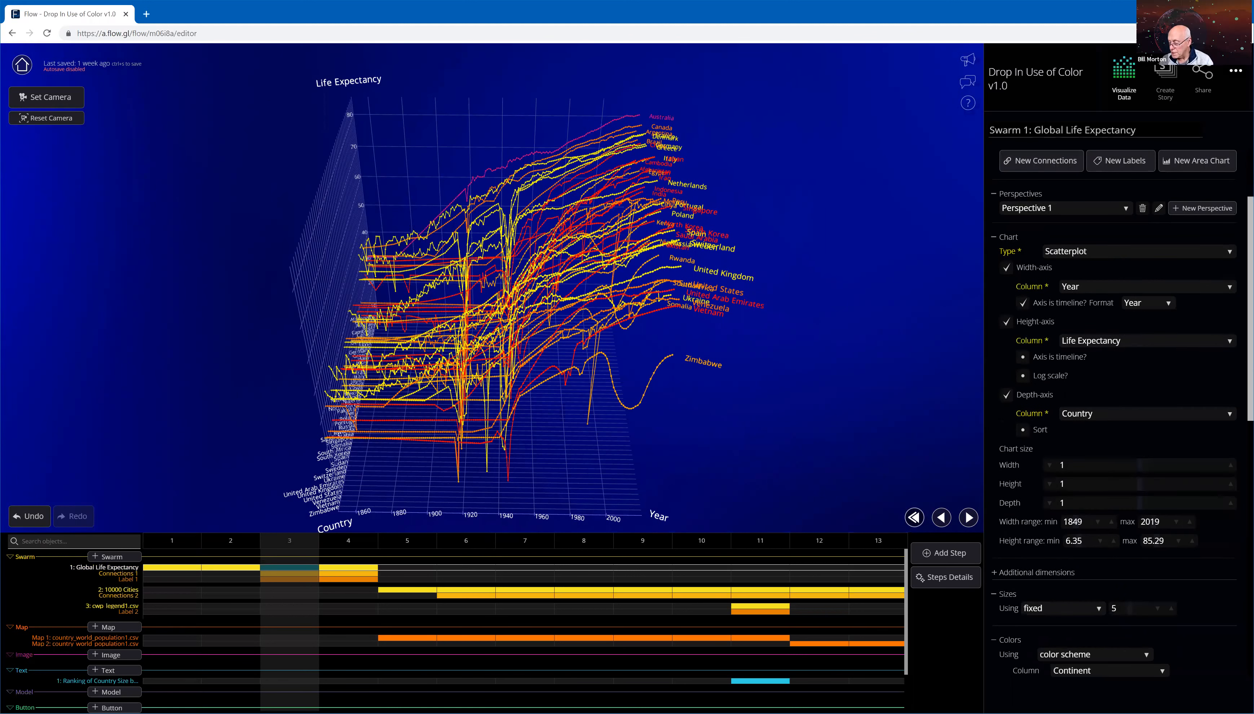
scroll(1203, 481, "down", 1)
scroll(1075, 551, "down", 3)
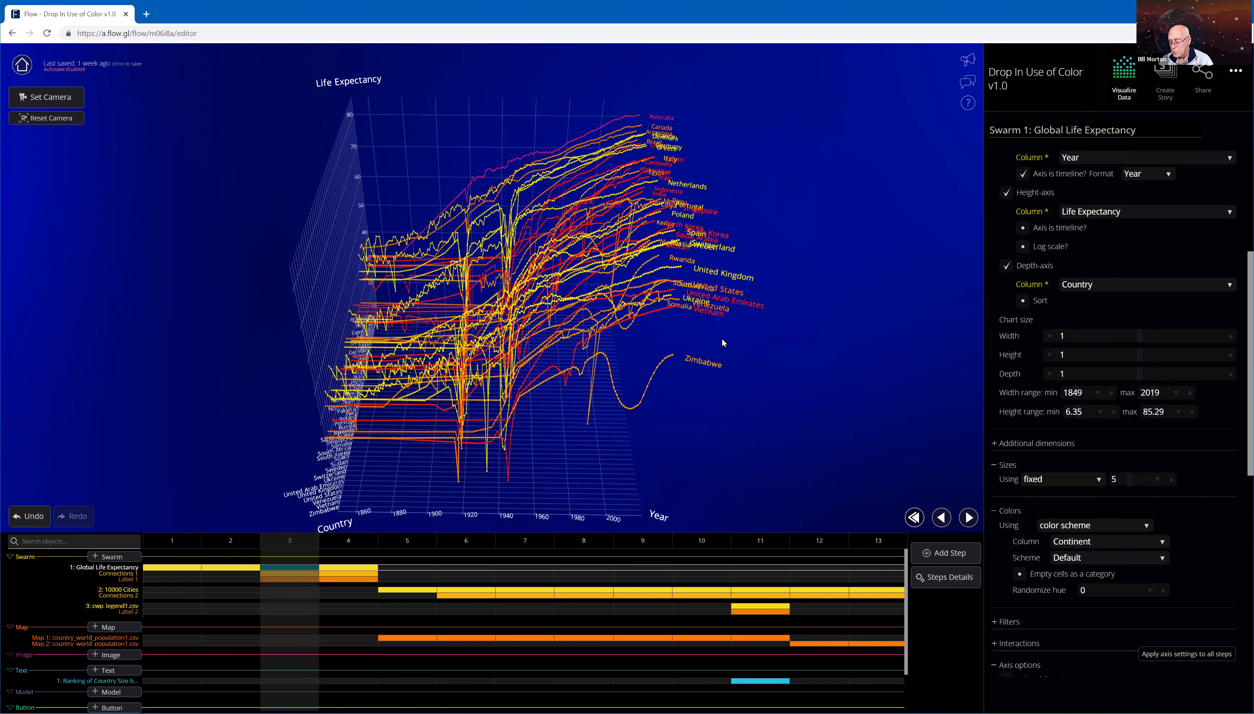
Try the Hot and Vitamin C color schemes on the life expectancy swarm, and restore the Default scheme
left_click(1076, 557)
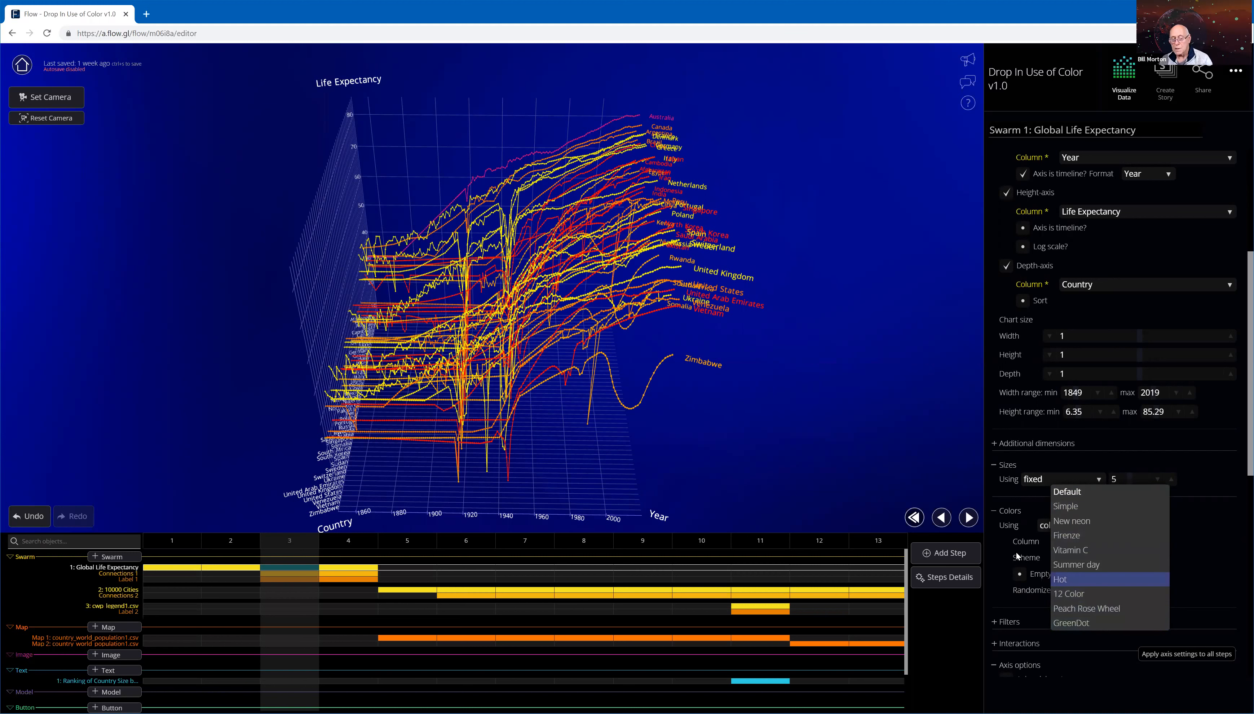
left_click(1059, 579)
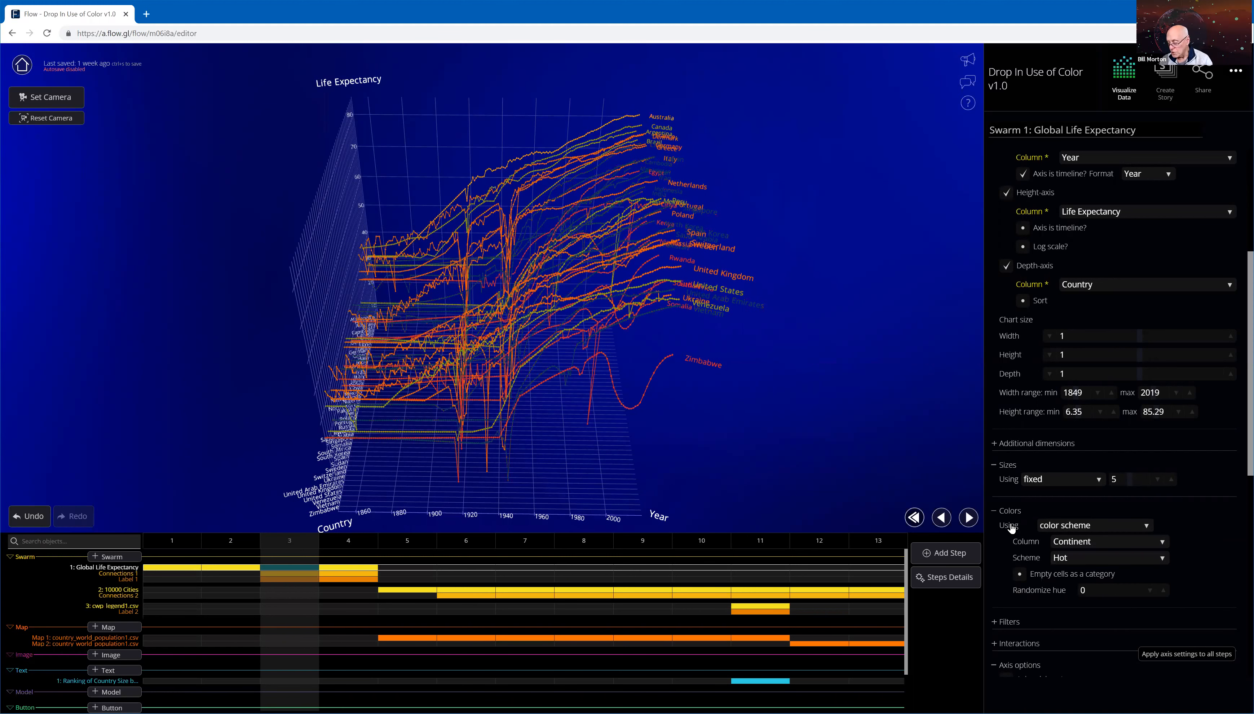
left_click(1161, 561)
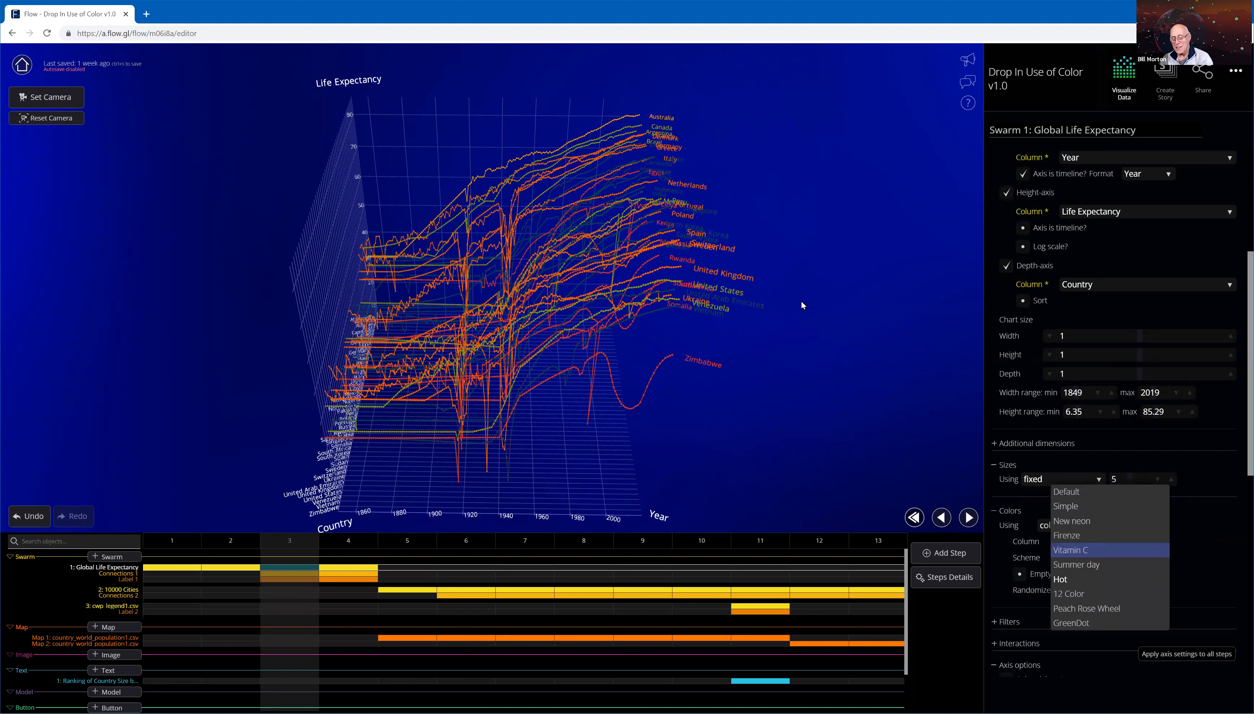
key("Return")
left_click(1120, 557)
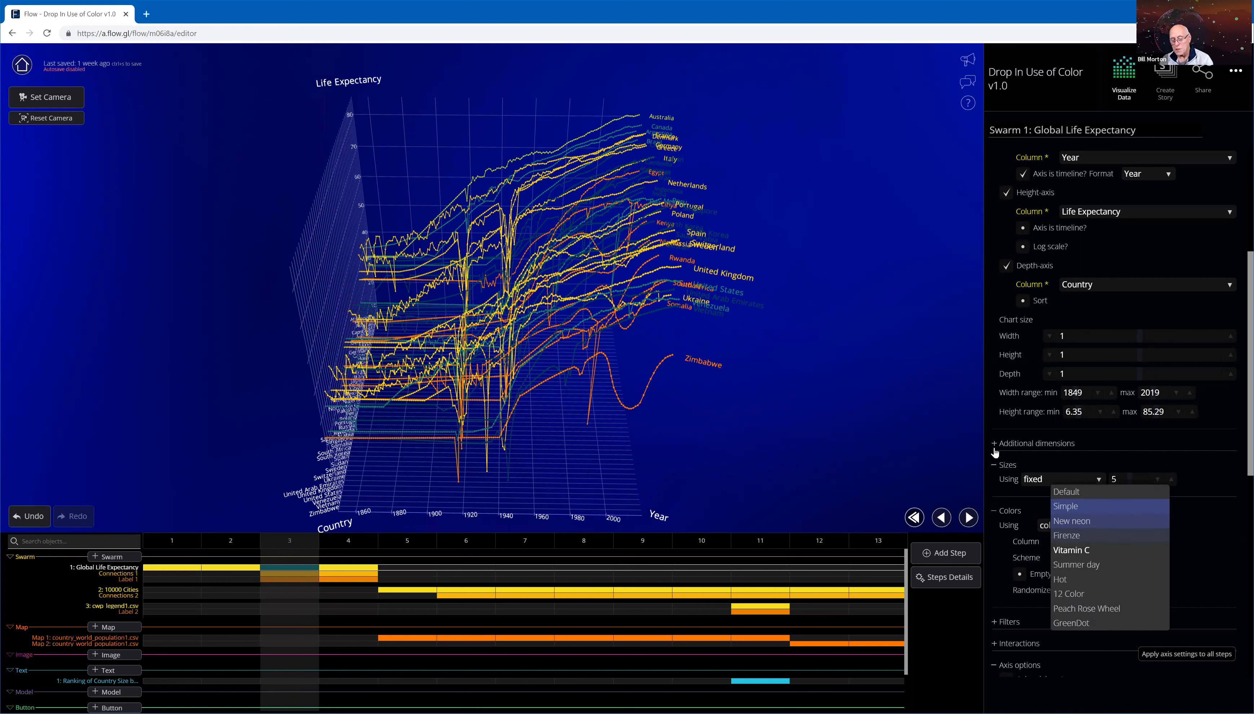
left_click(1066, 488)
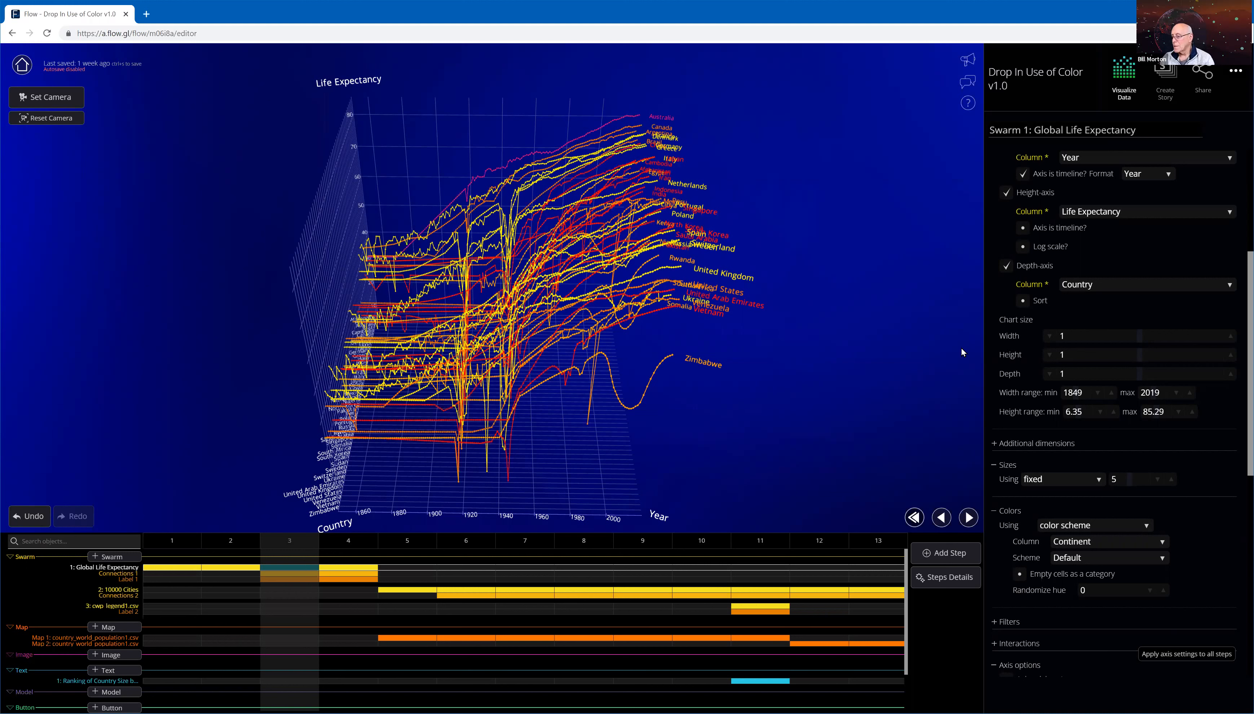
Create a custom color scheme named Test1 in the environment settings
left_click(1236, 72)
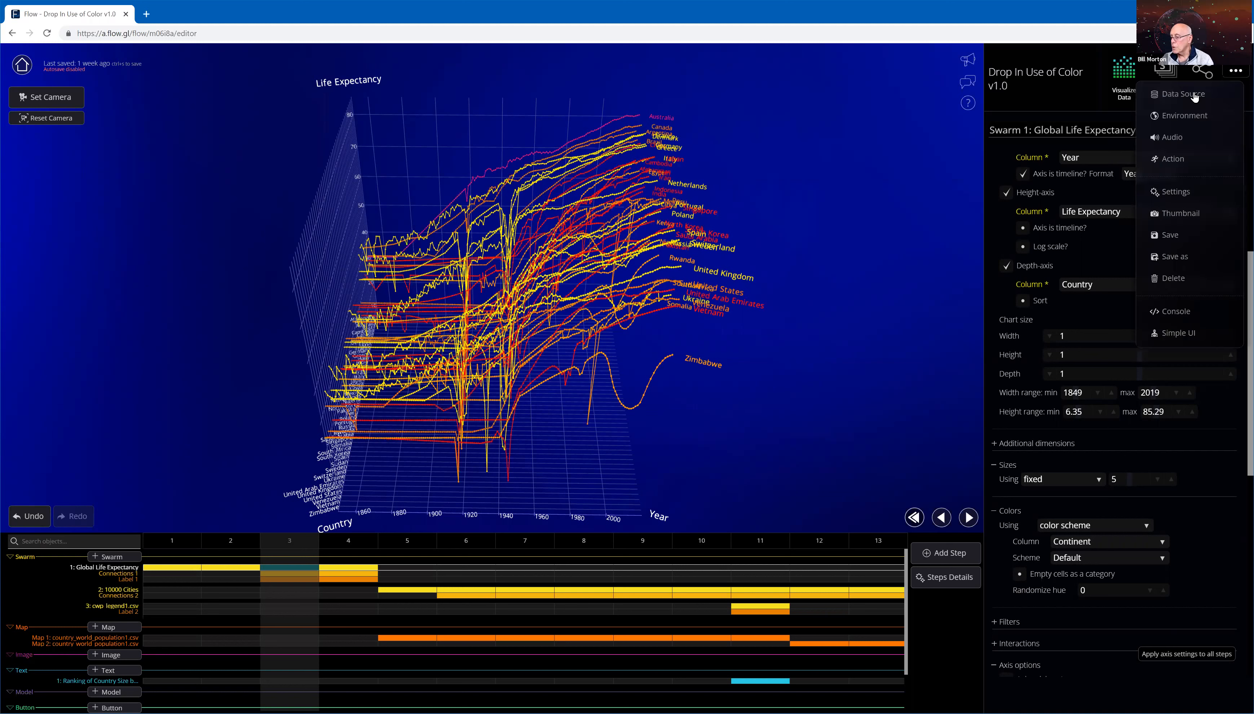
left_click(1183, 115)
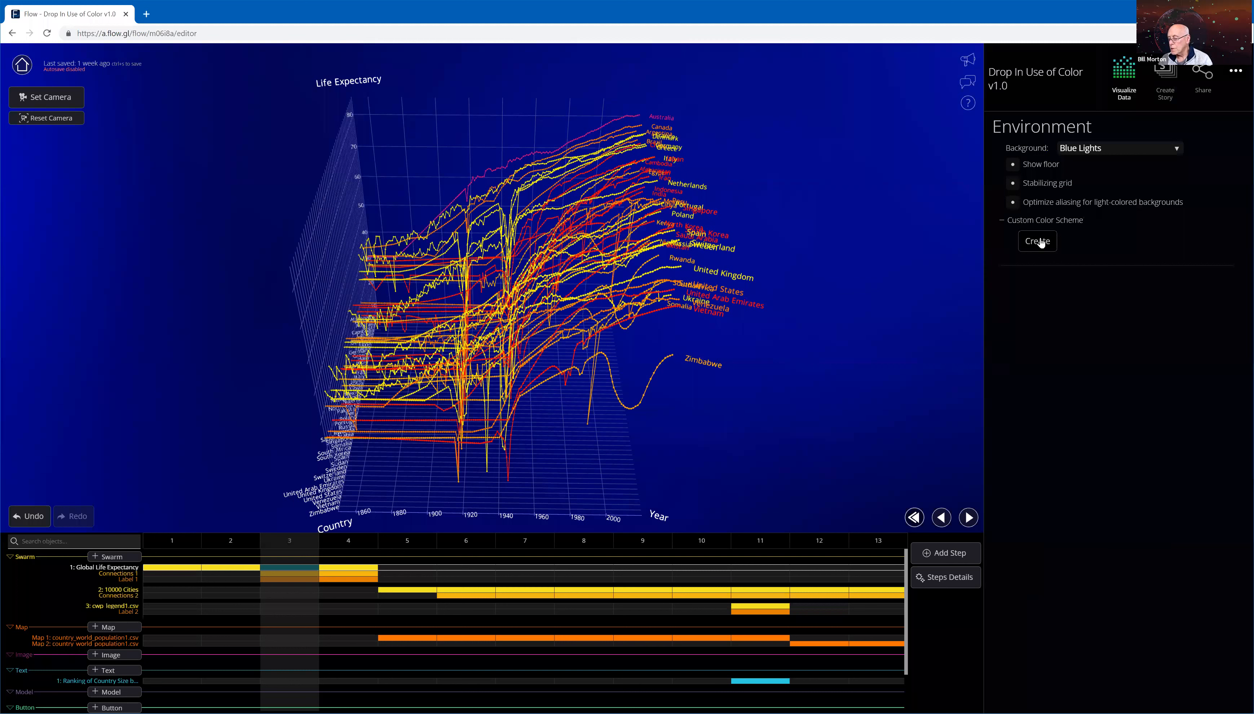
left_click(1040, 241)
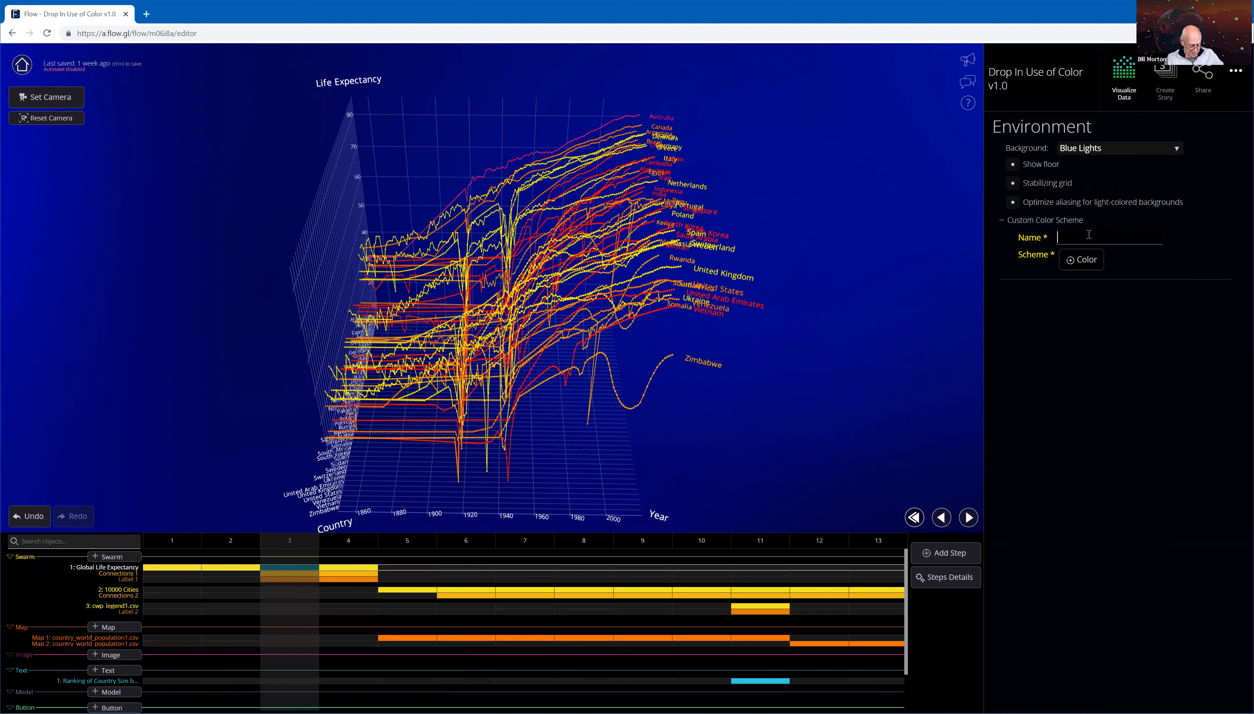
type("Test")
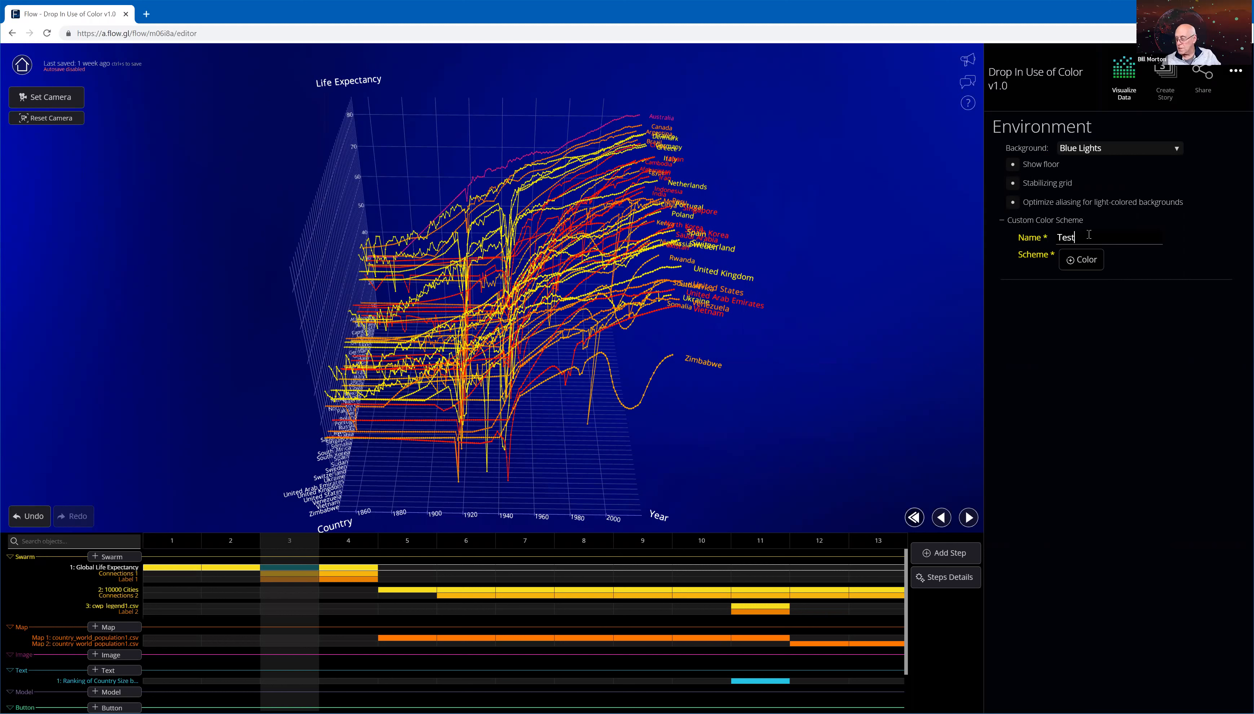
type("1")
Add two colors to the Test1 scheme: green with RGB 82, 209, 131 and a turquoise
left_click(1083, 259)
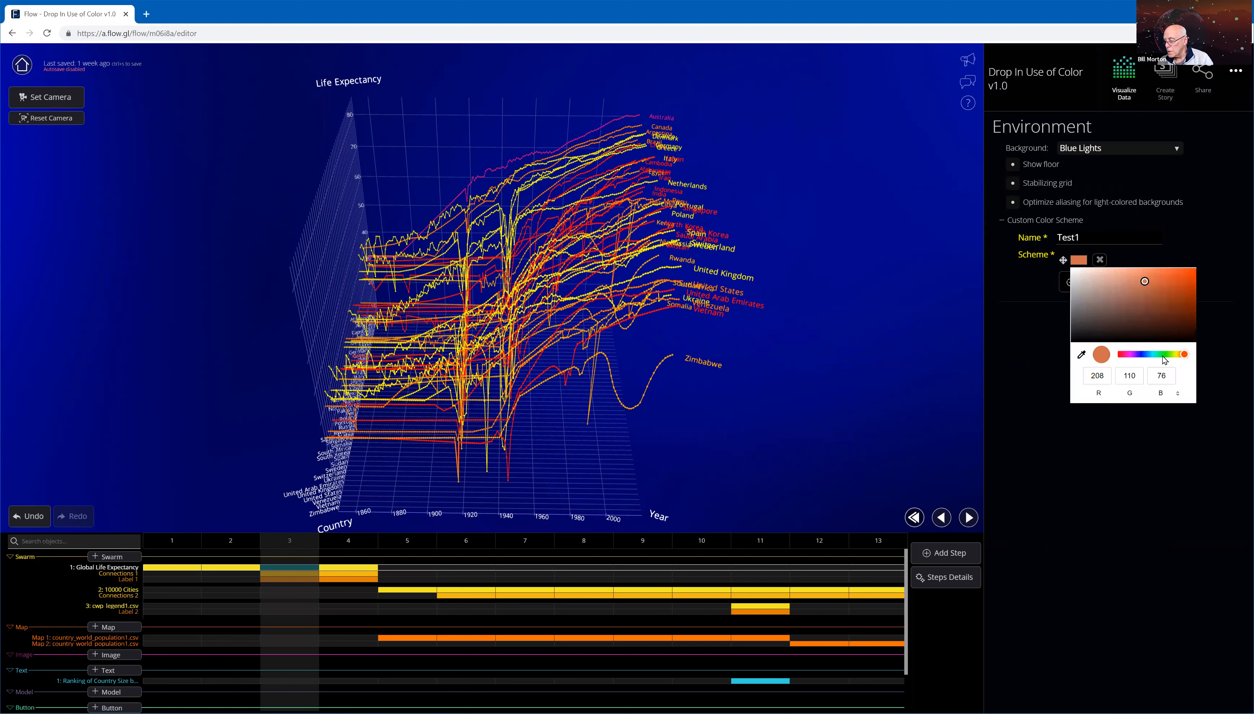
left_click(1160, 354)
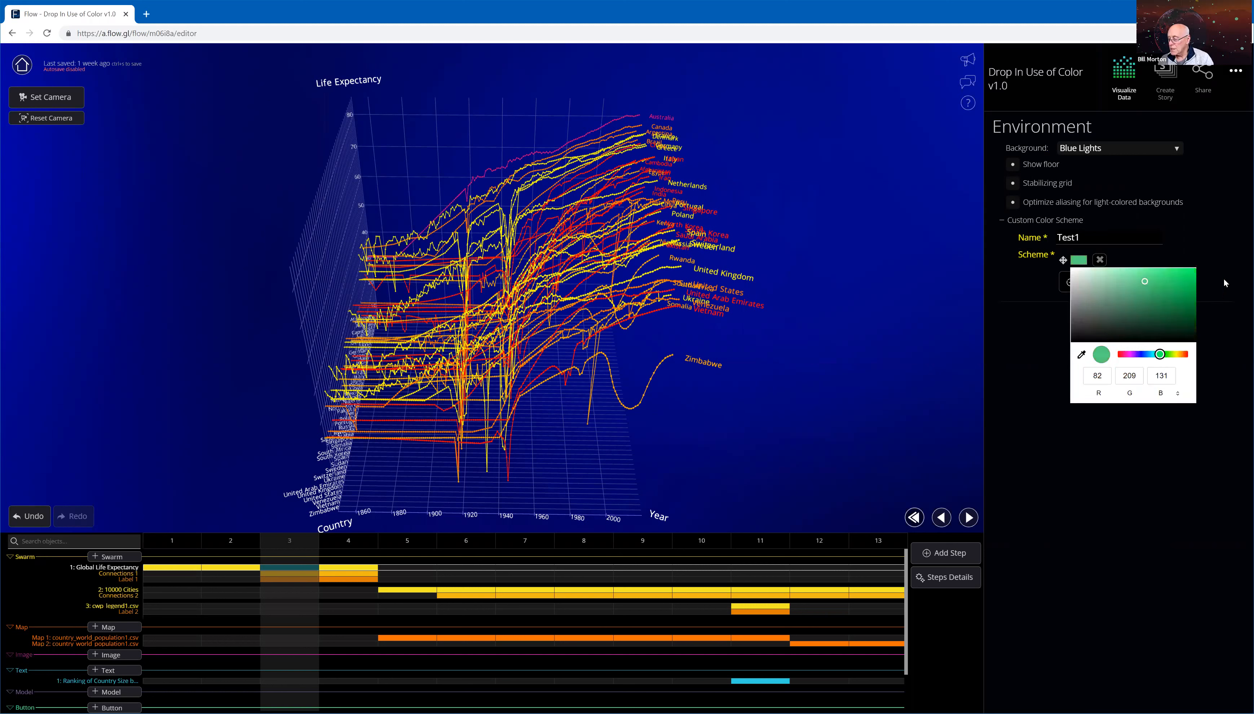
left_click(1044, 348)
left_click(1081, 282)
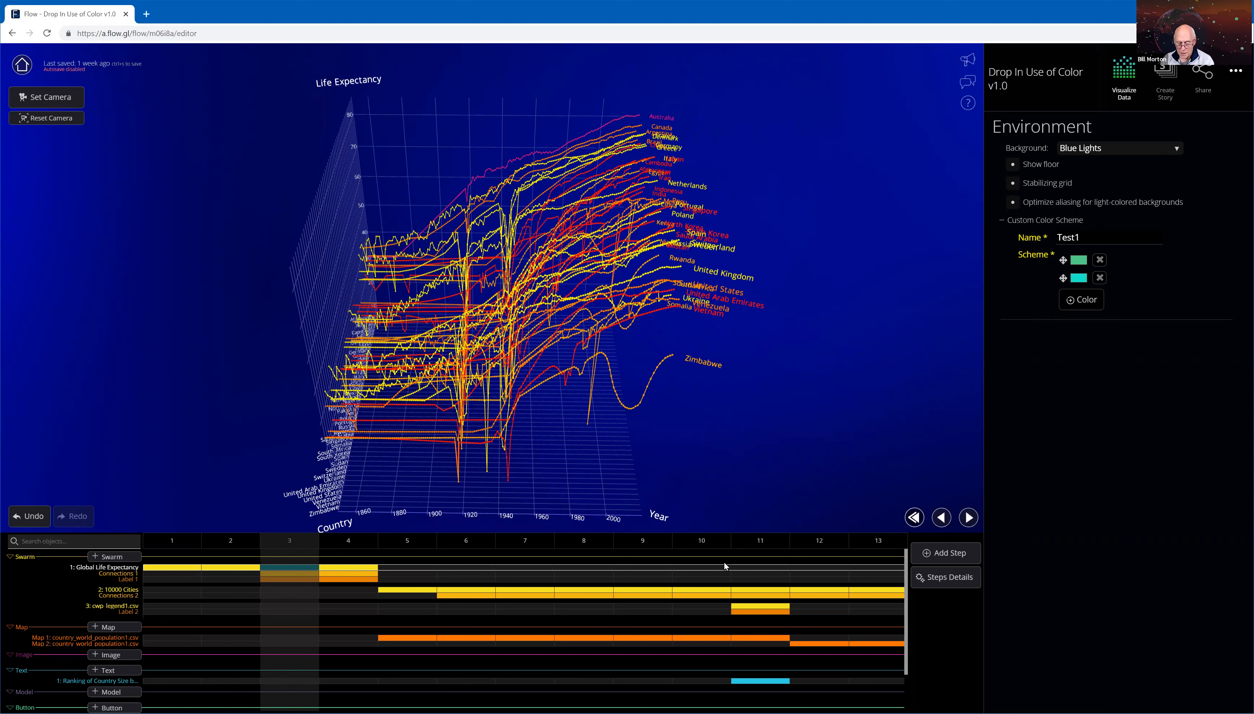
Move through steps 5 and 6 to step 7, and review the 10000 Cities swarm's population color gradient
left_click(421, 539)
left_click(473, 541)
left_click(538, 545)
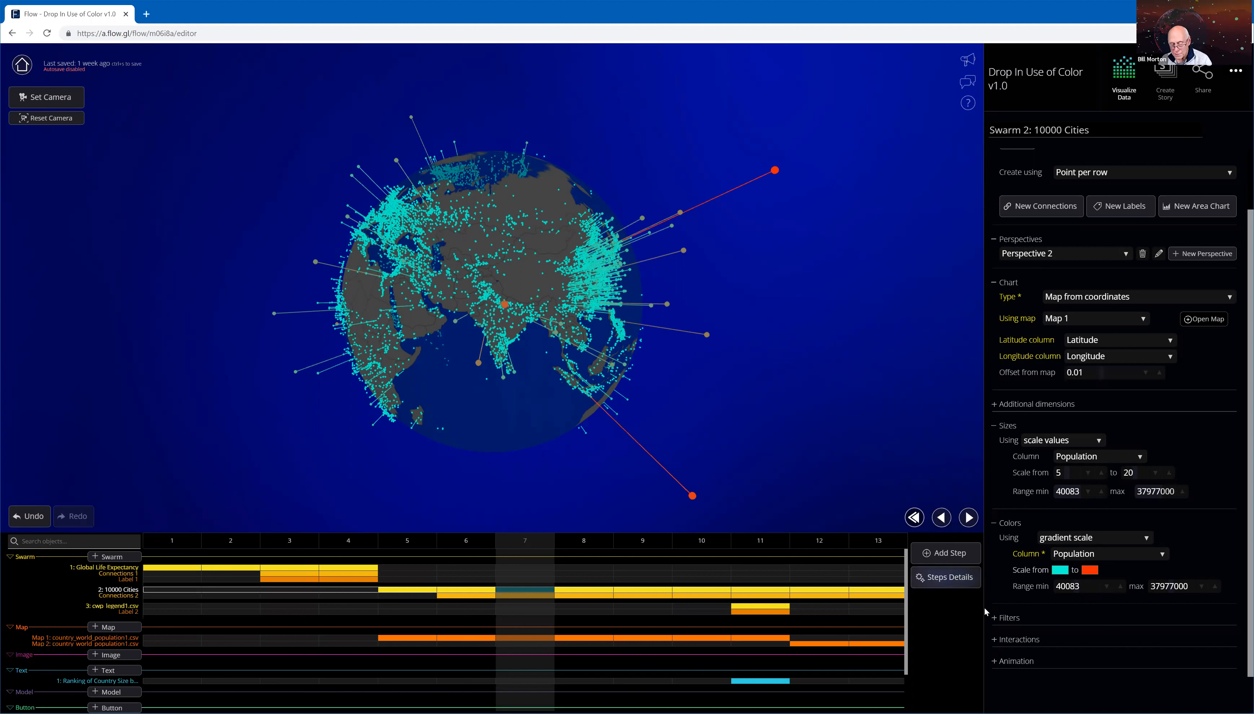
Advance to step 8 and examine the country map's pop_millions coloring and the city swarm's gradient from several globe angles
left_click(967, 517)
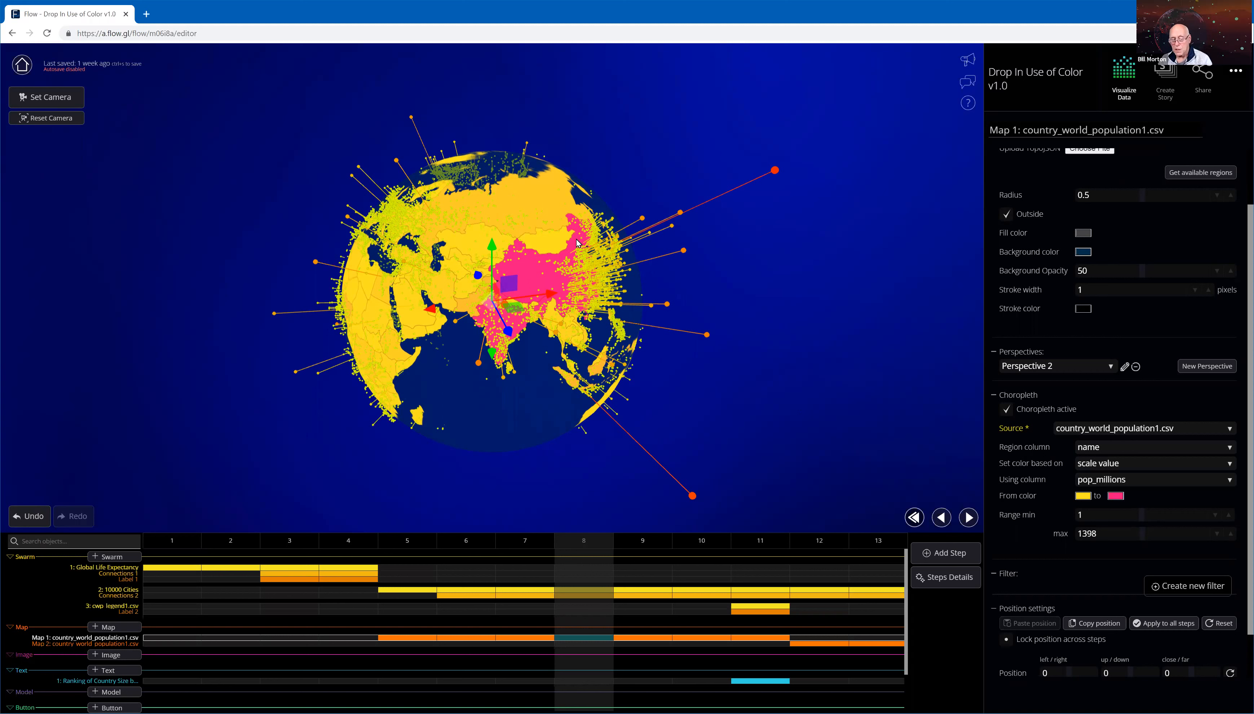
left_click_drag(521, 272, 520, 267)
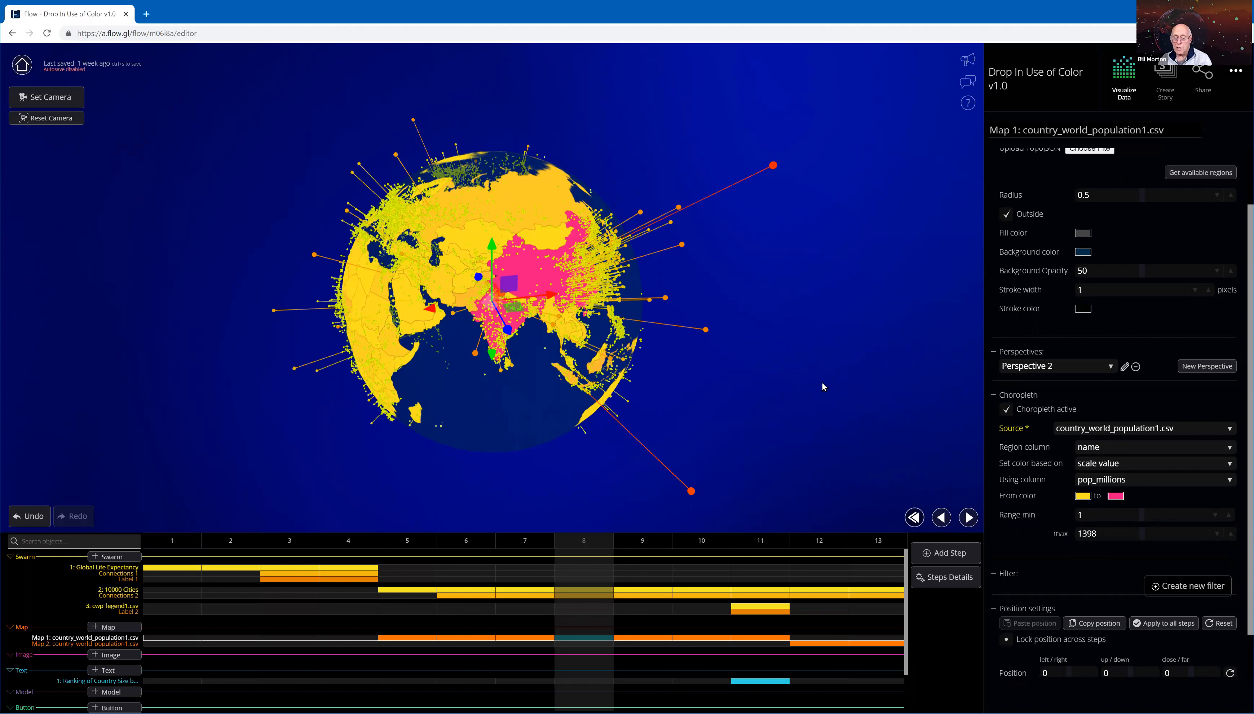
left_click_drag(632, 271, 677, 272)
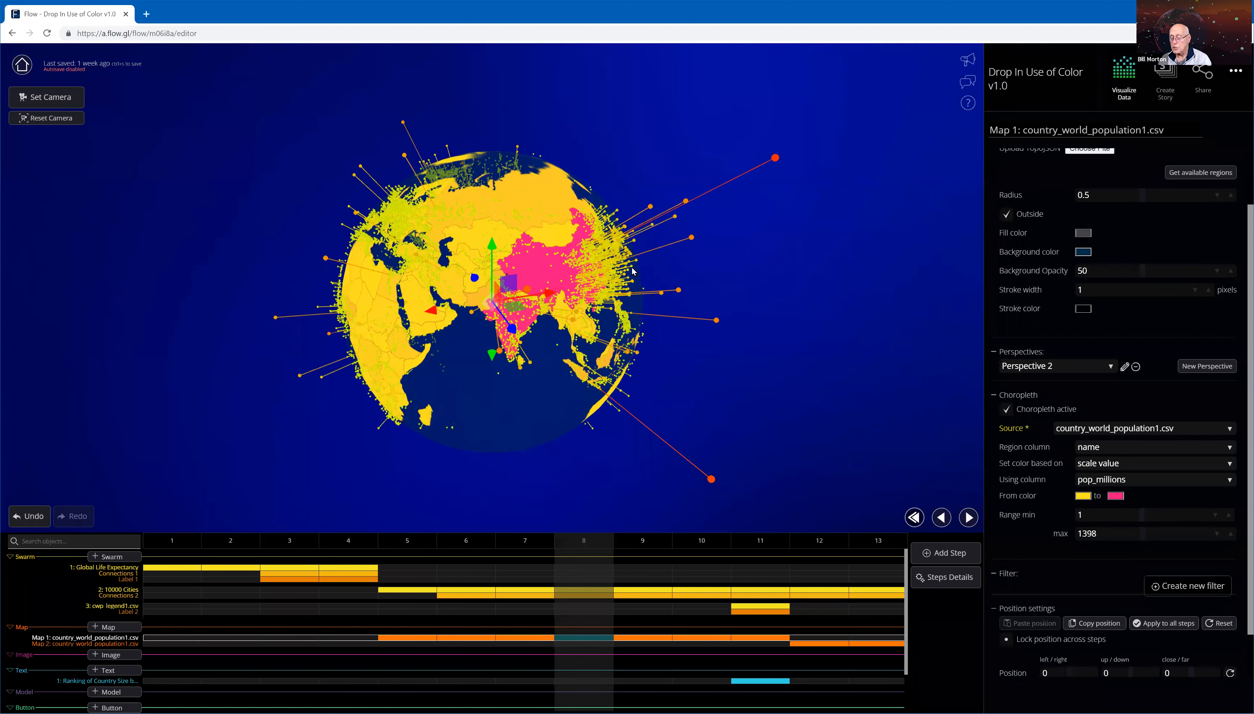
left_click_drag(834, 351, 810, 350)
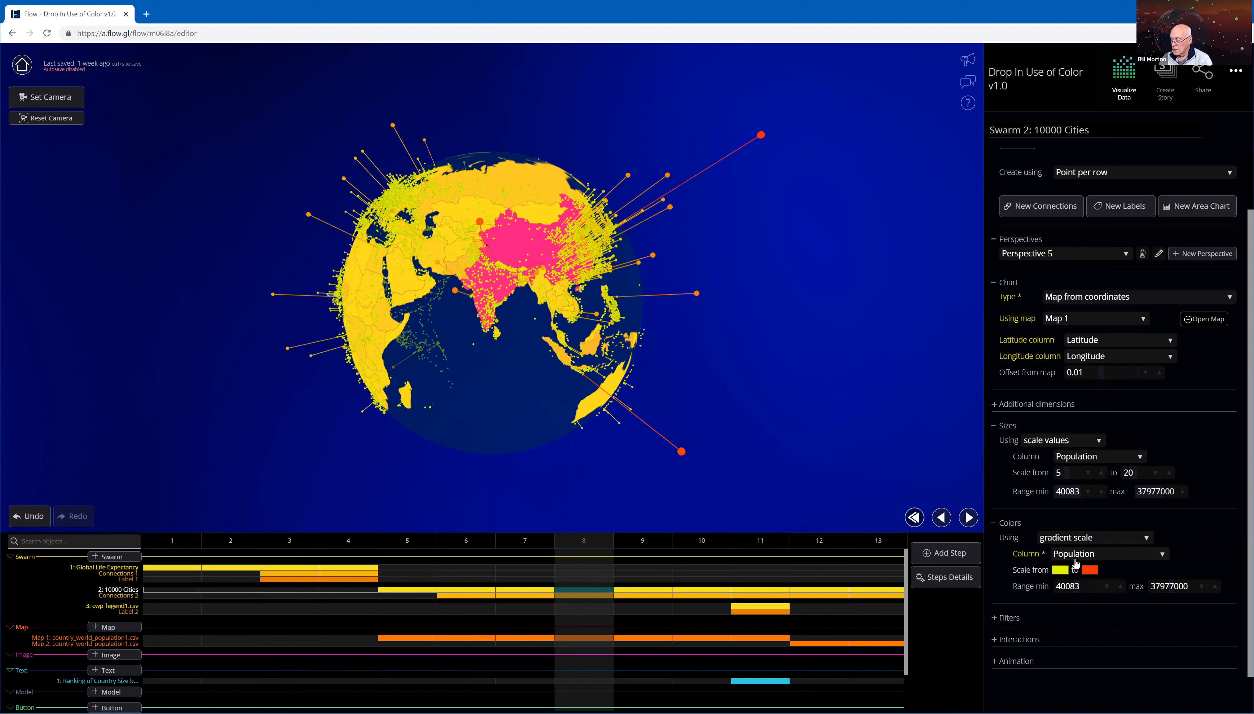
Advance to step 9 and inspect the choropleth settings of the country map based on pop_section
left_click(968, 517)
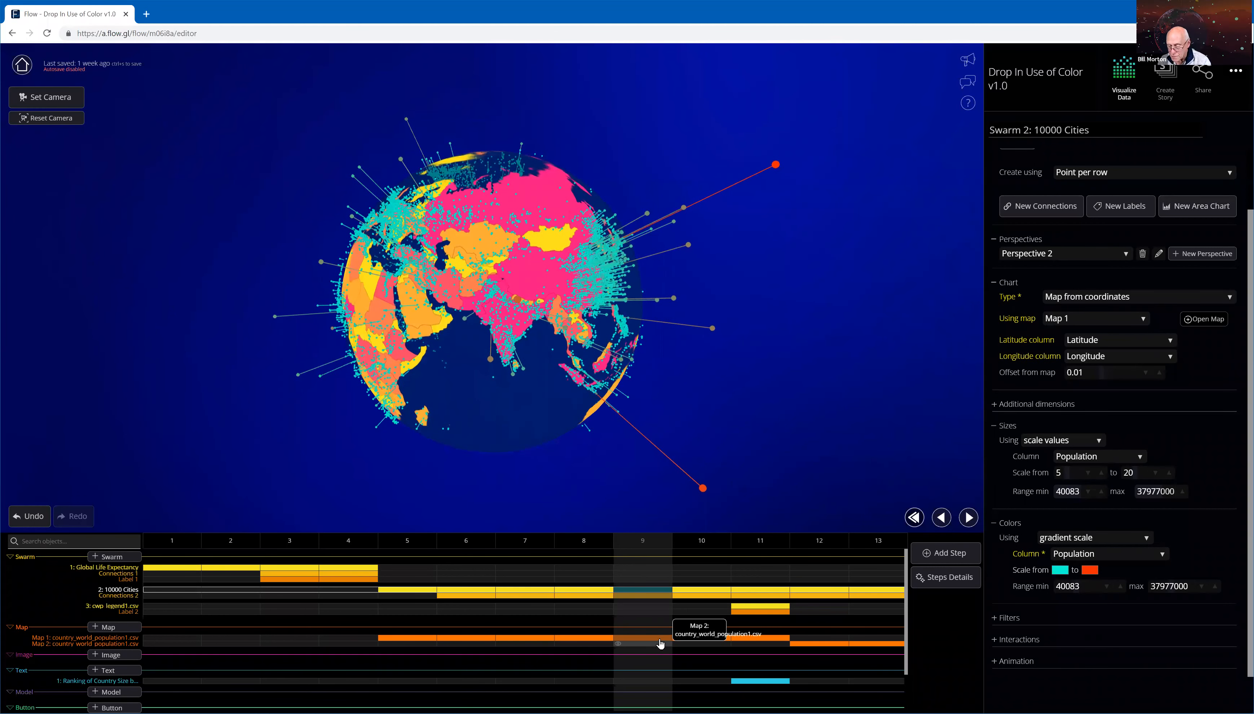
left_click(717, 638)
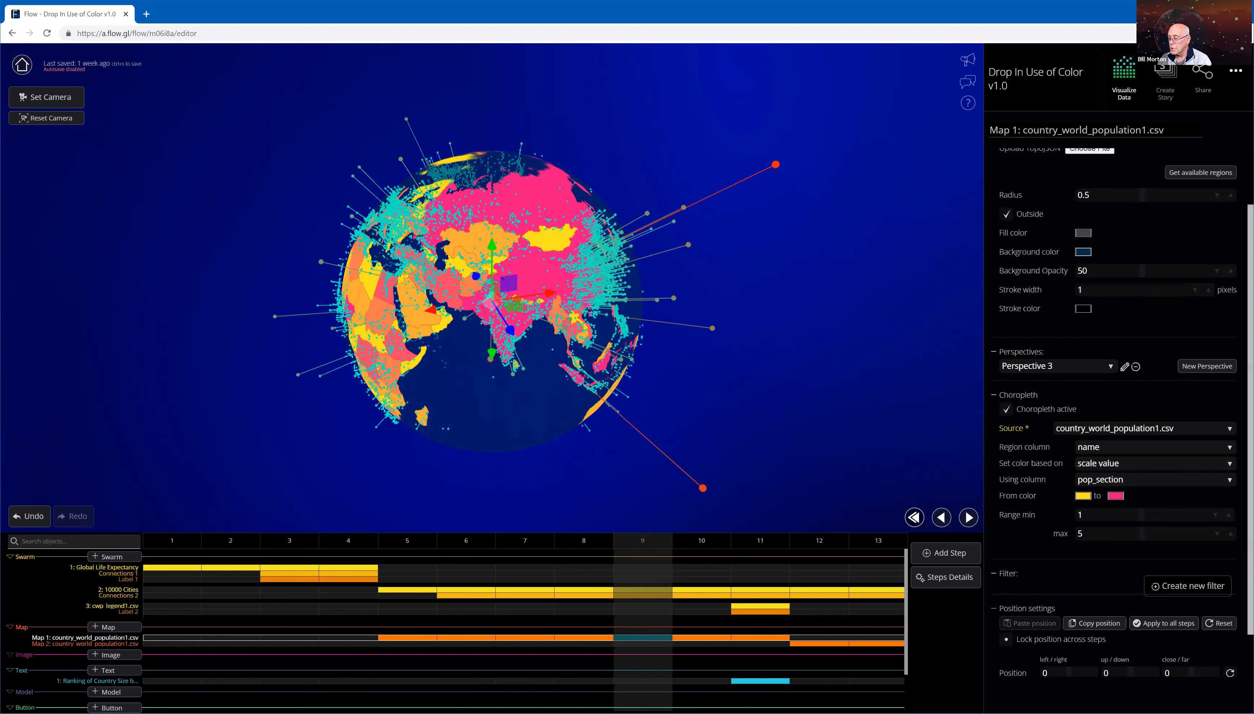
scroll(1189, 452, "up", 3)
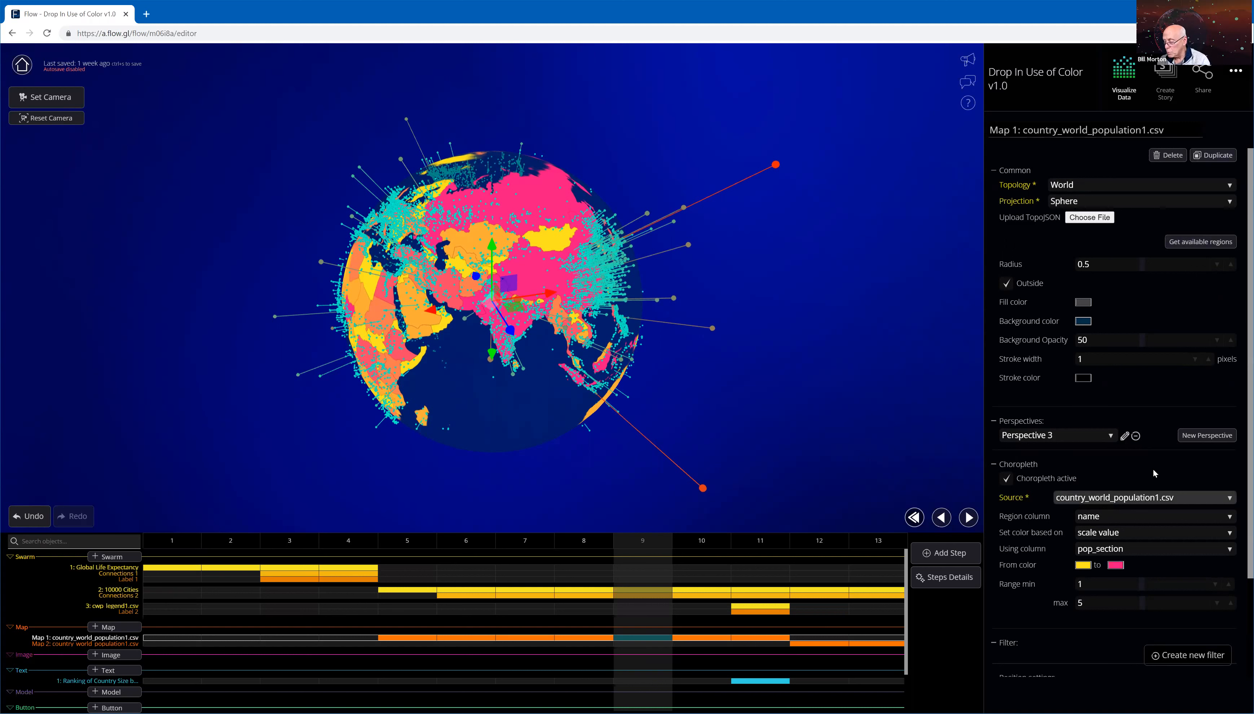
Review the Pop_section and Section_color columns in the country_world_population1.csv data source, and close the data table
left_click(1235, 73)
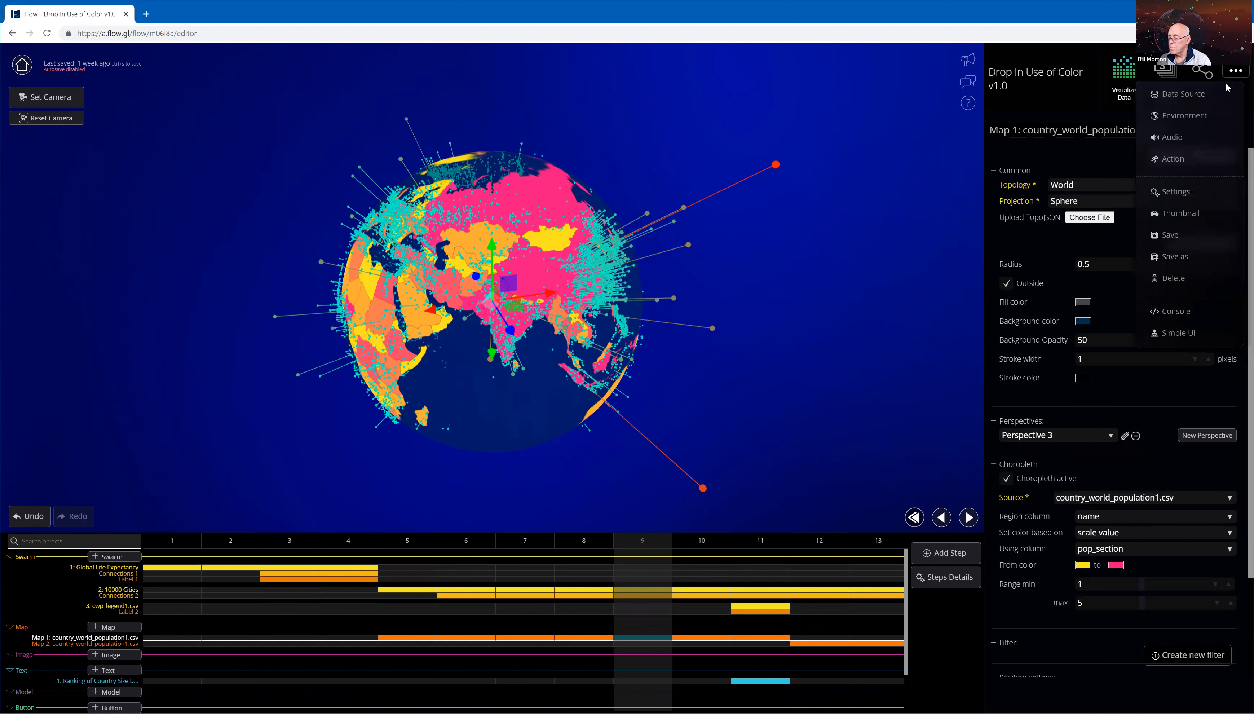
left_click(1189, 94)
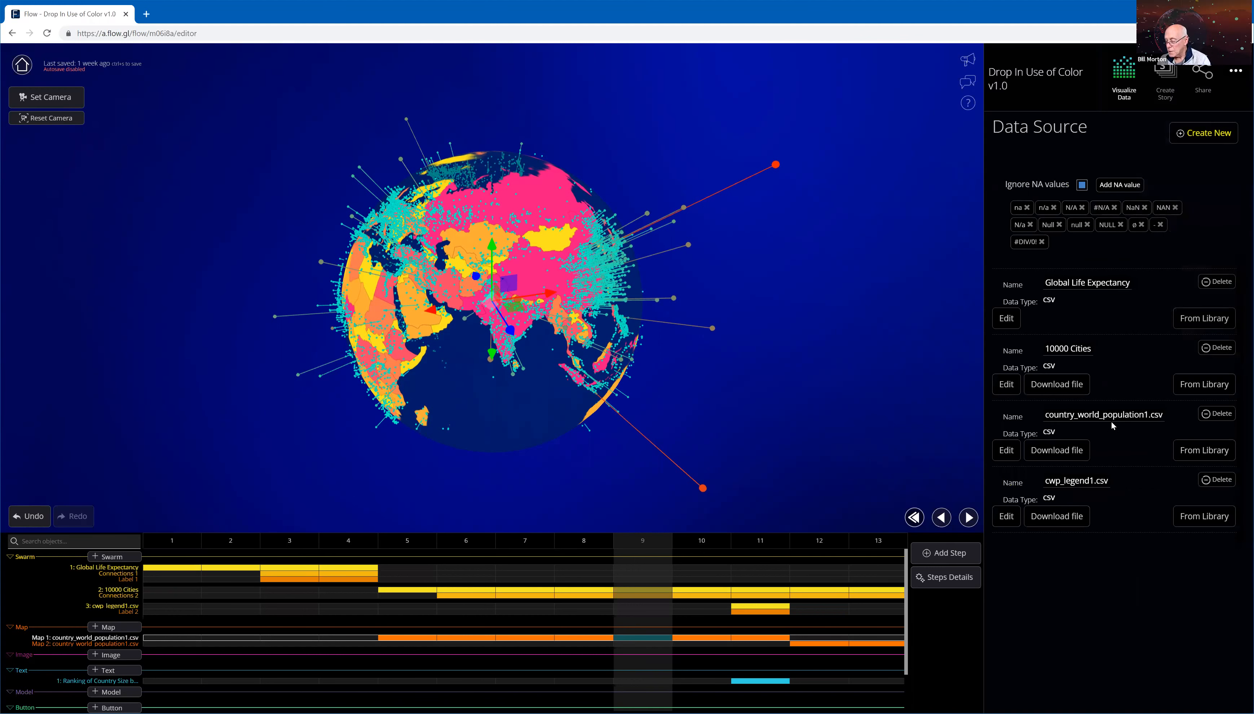
left_click(1006, 450)
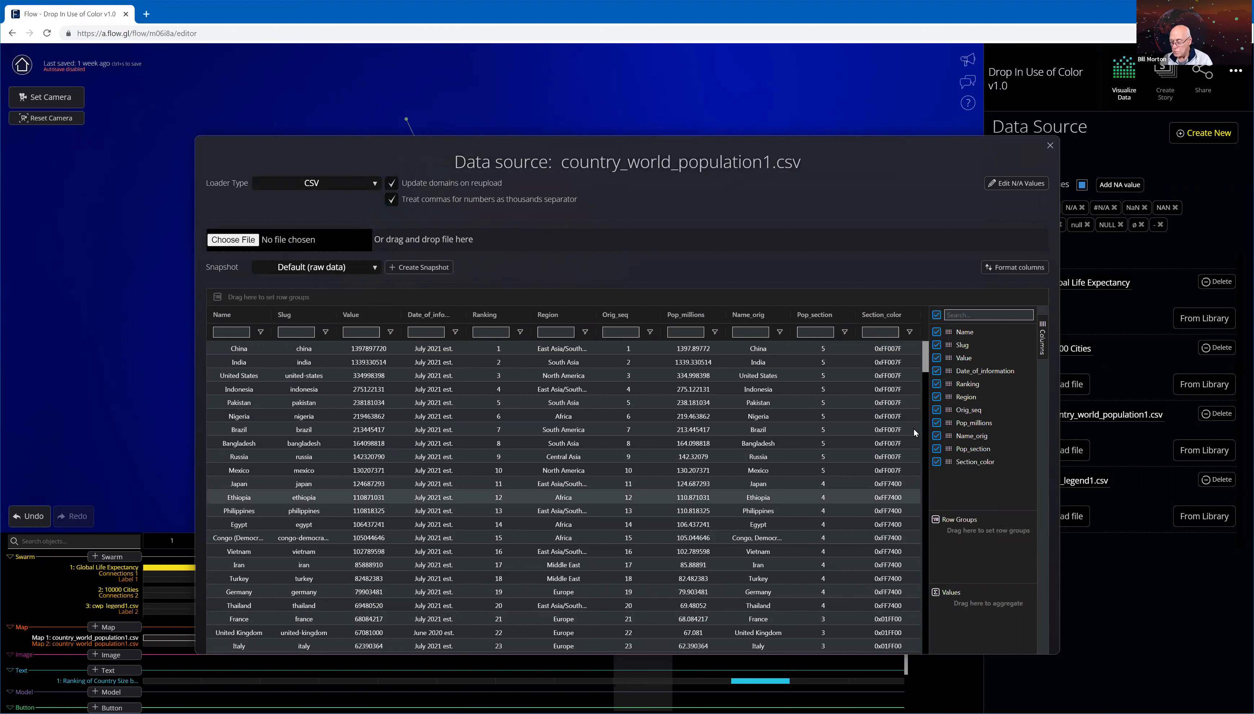
left_click_drag(926, 361, 929, 405)
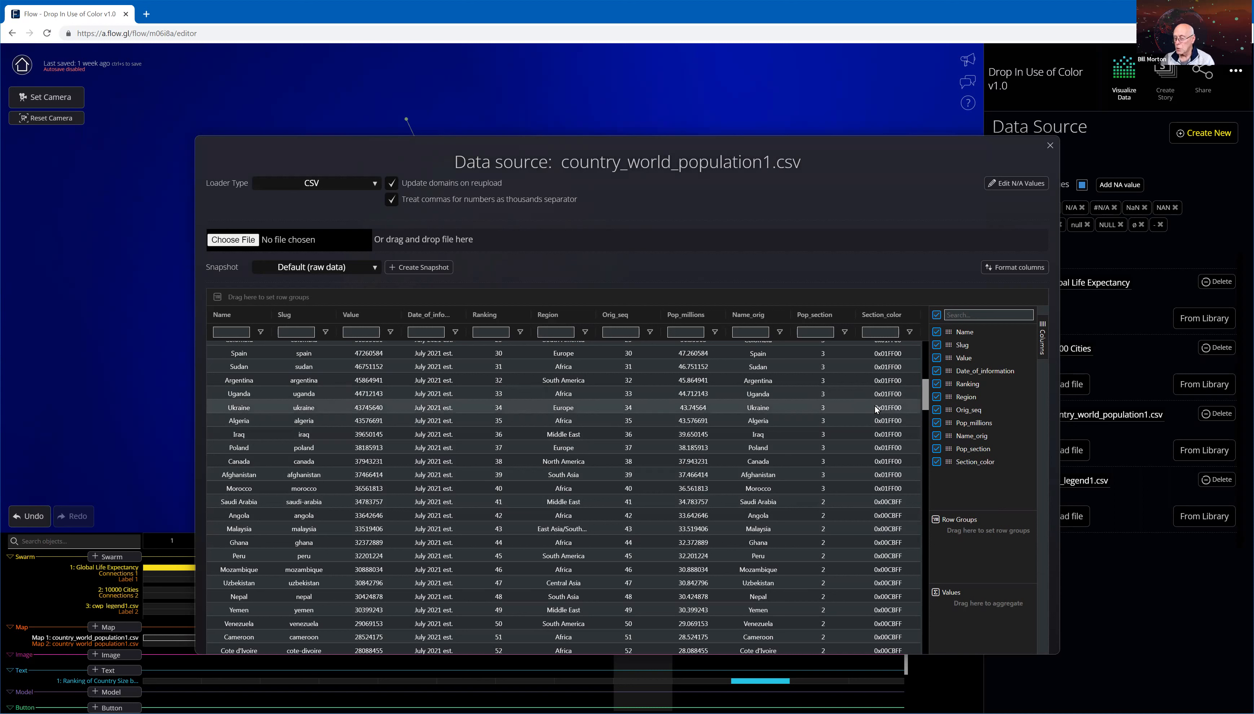
left_click(1050, 145)
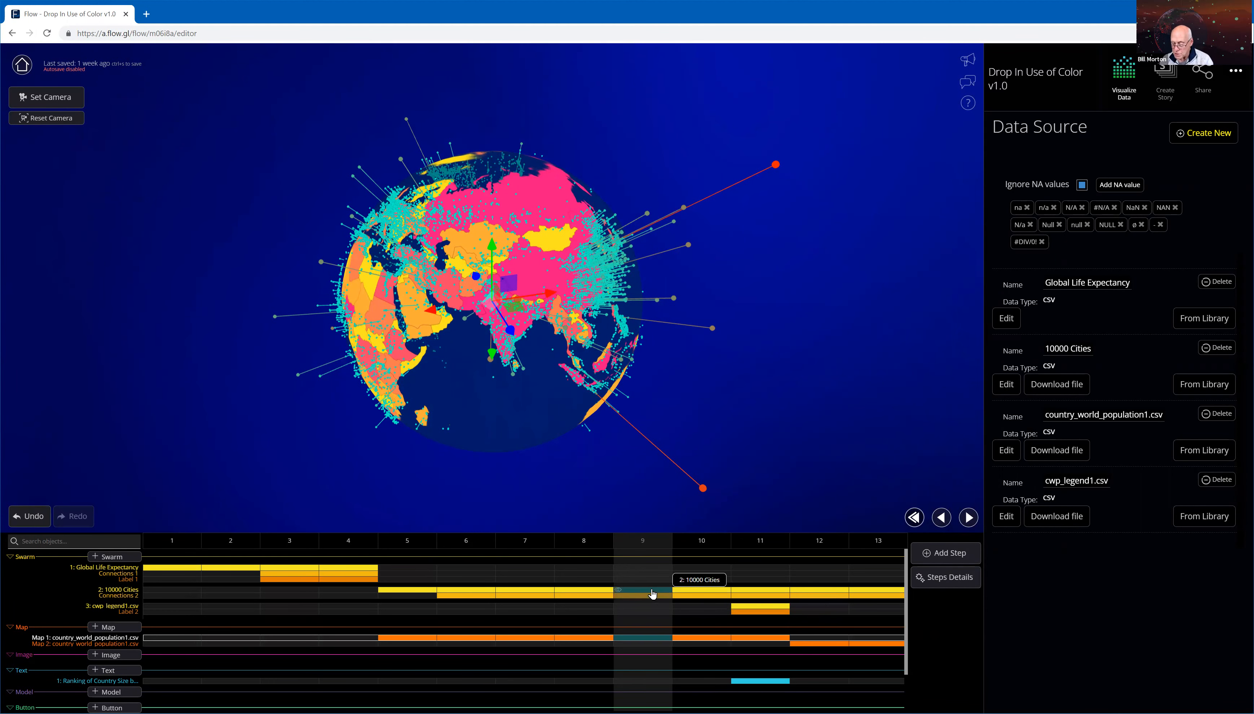
Check the country map's pop_section color range at step 9, and view its coloring over Africa and Europe
left_click(656, 638)
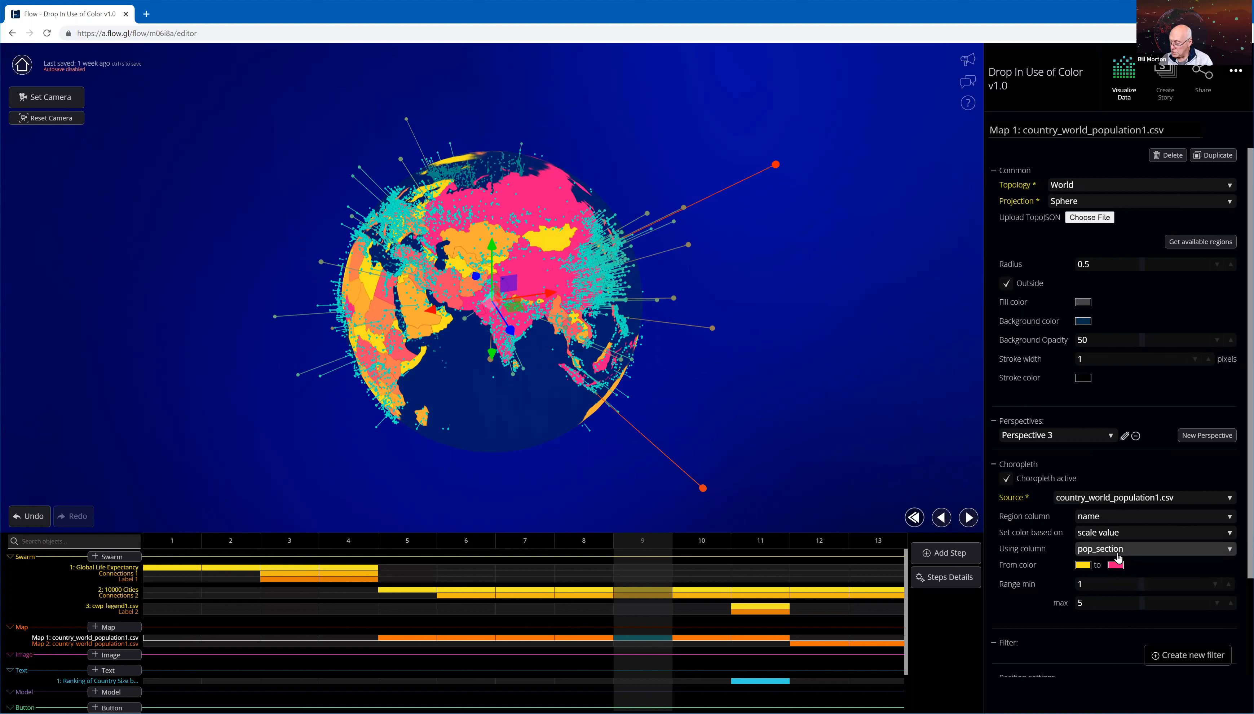
left_click(1079, 603)
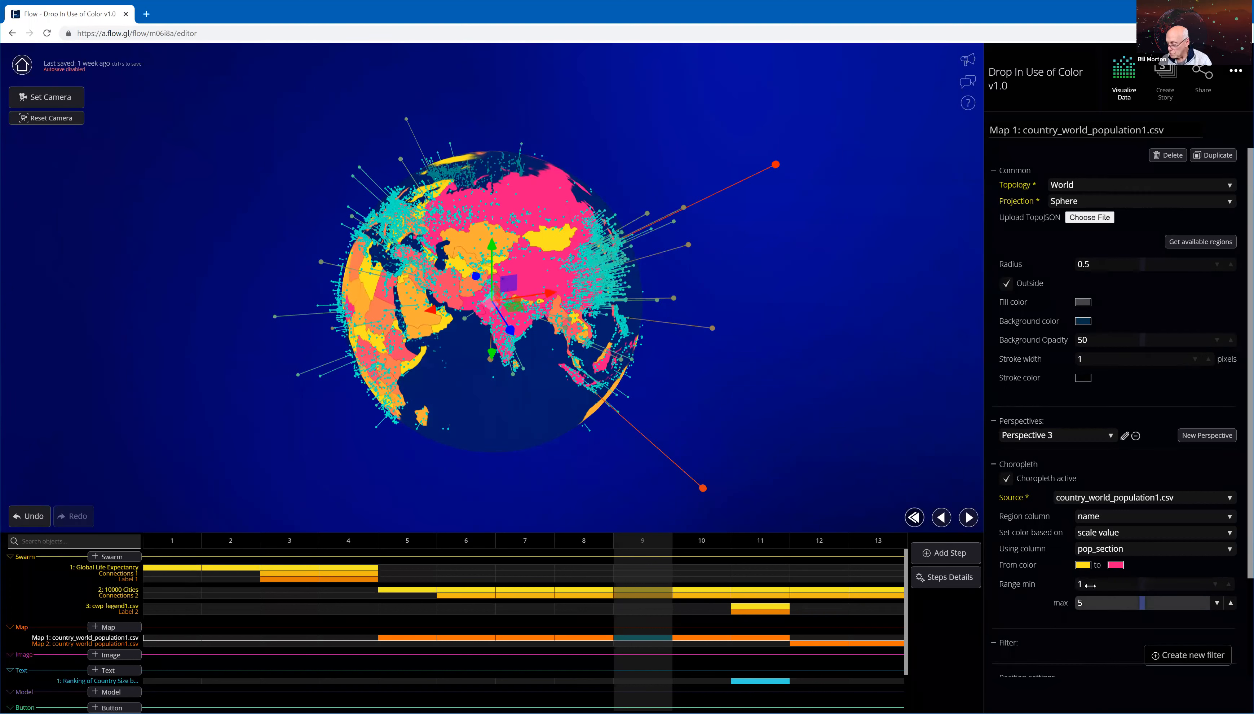
left_click(1116, 579)
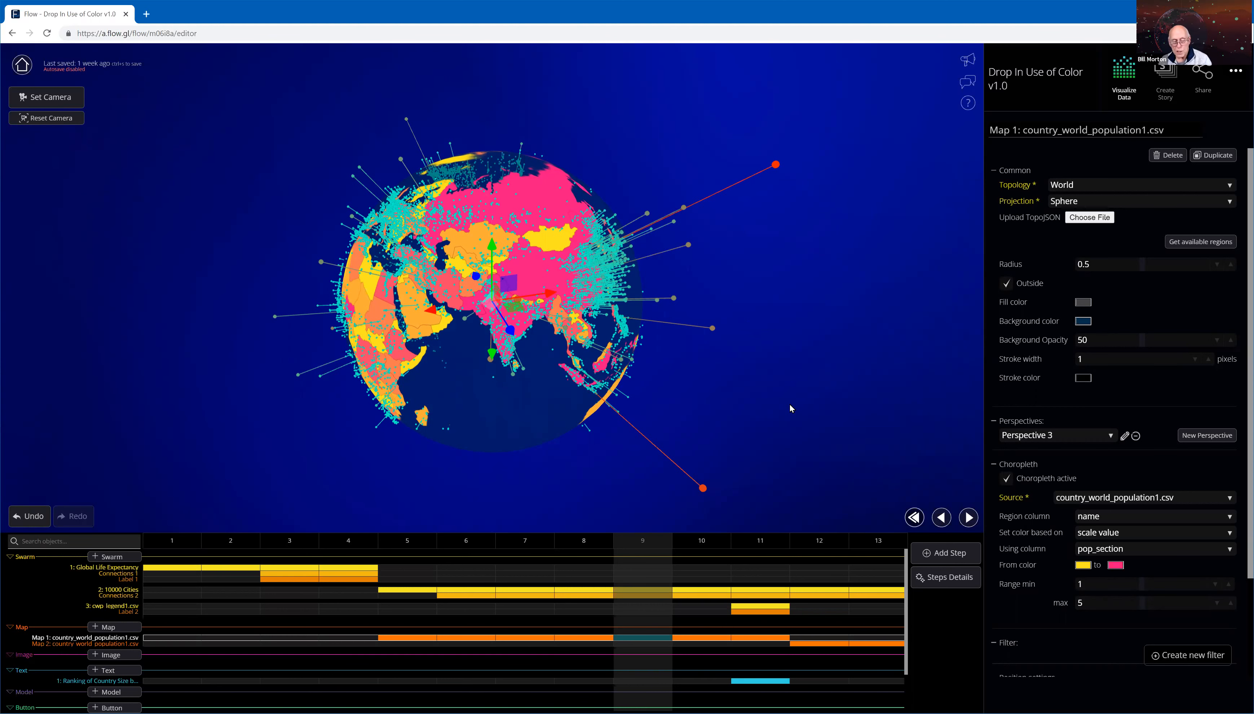
left_click_drag(703, 447, 844, 391)
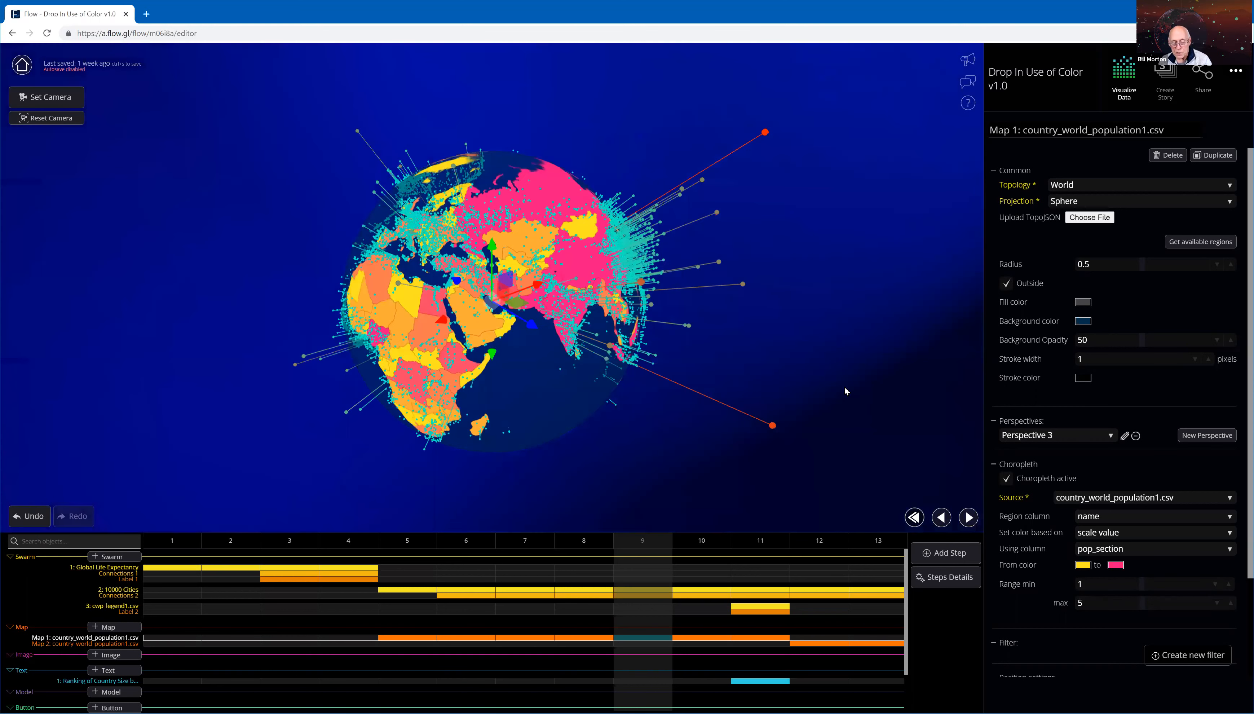
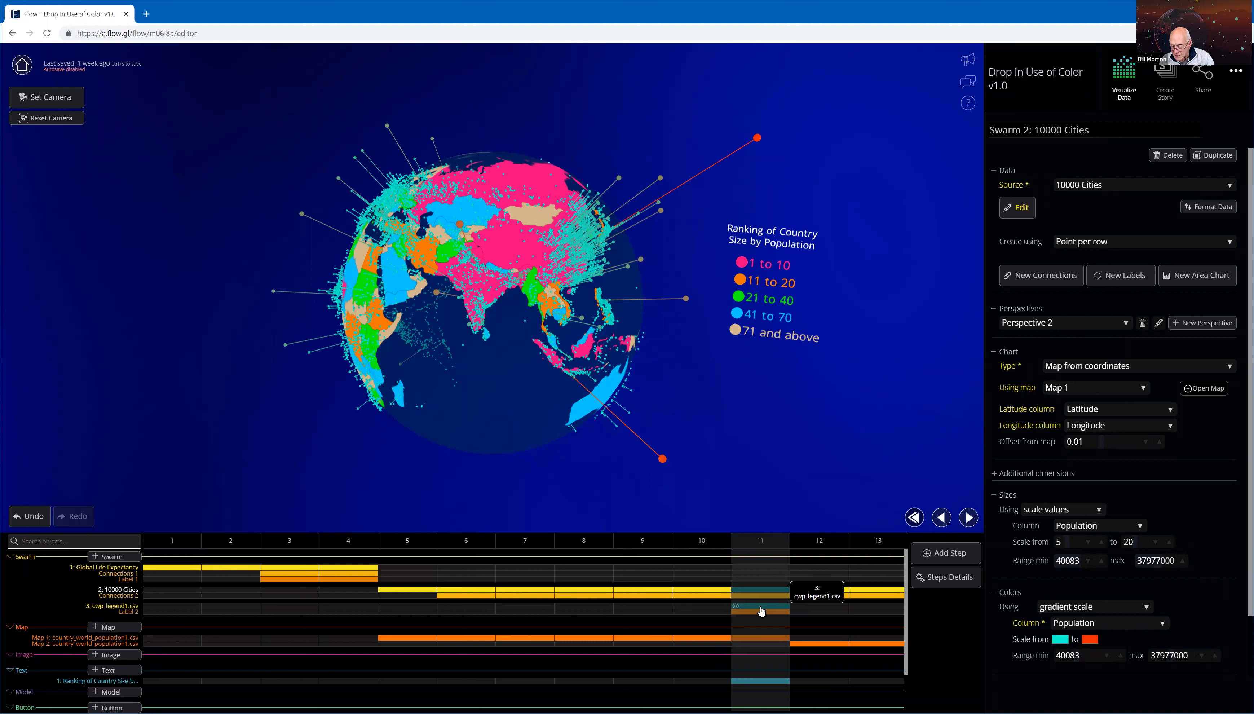
Review the Country_group, Country_group_color and Value columns in the step 11 legend swarm's cwp_legend1.csv data source, and close the table
left_click(761, 611)
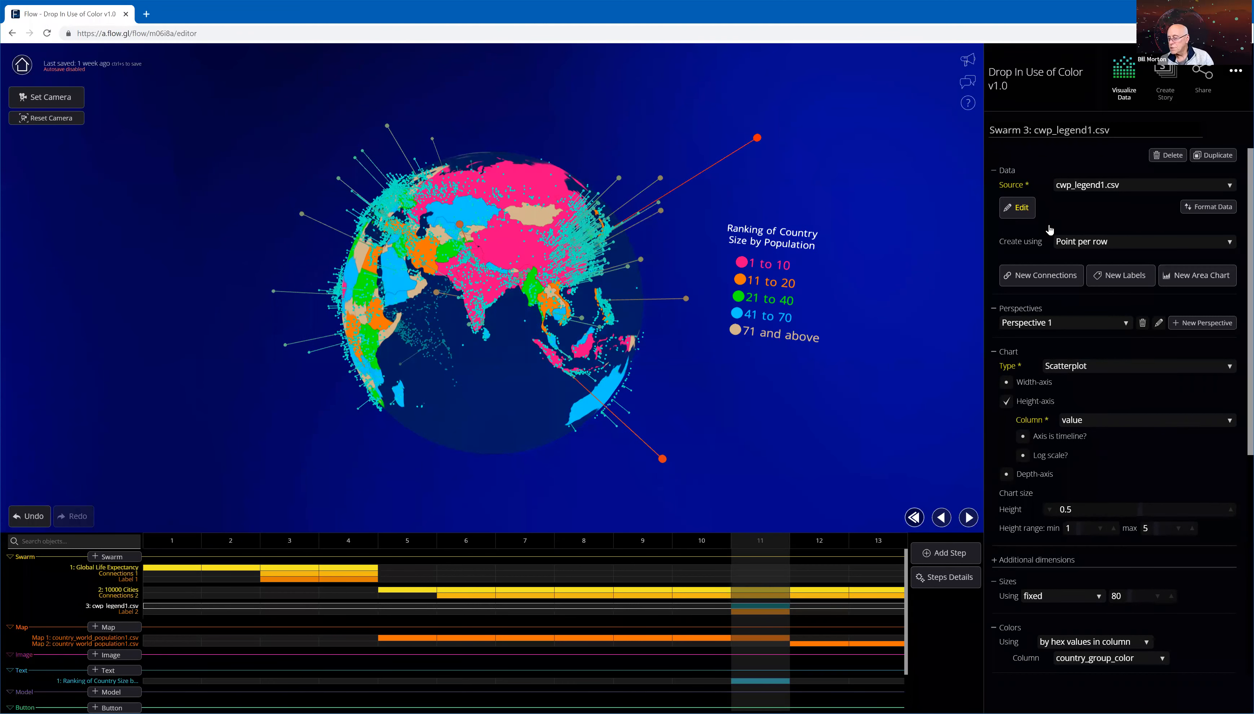
left_click(1021, 209)
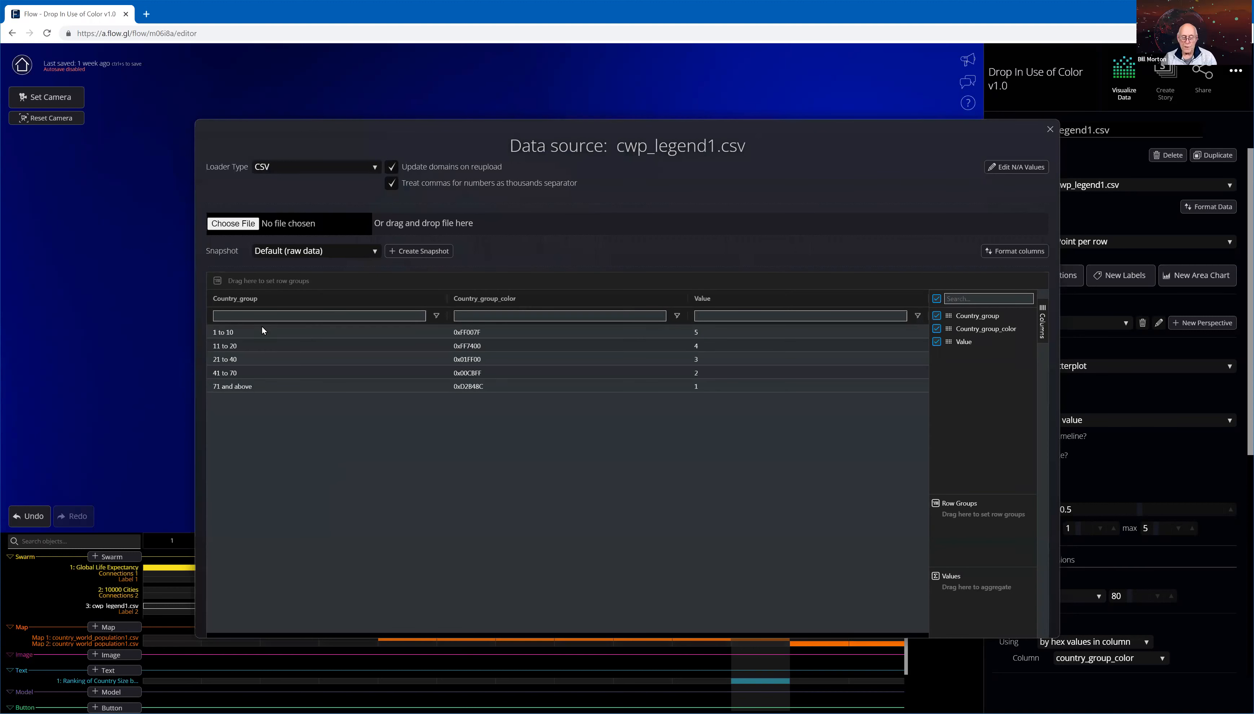
left_click(251, 327)
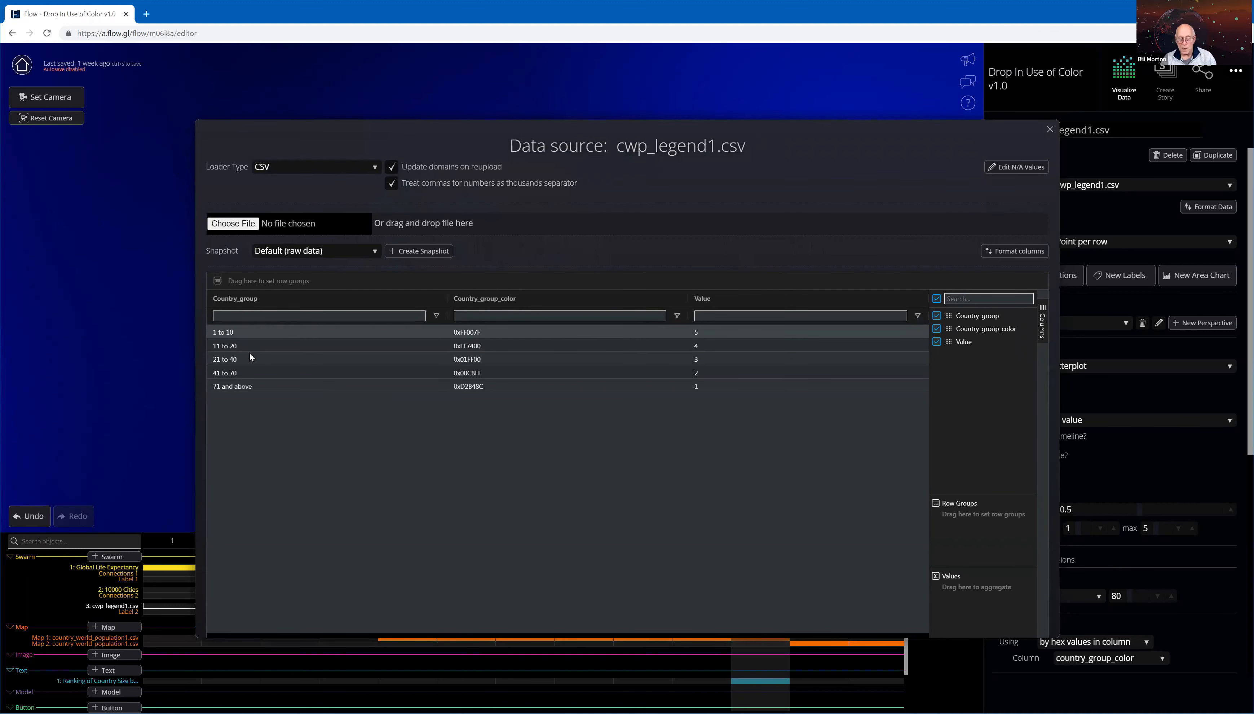
left_click(255, 346)
left_click(257, 387)
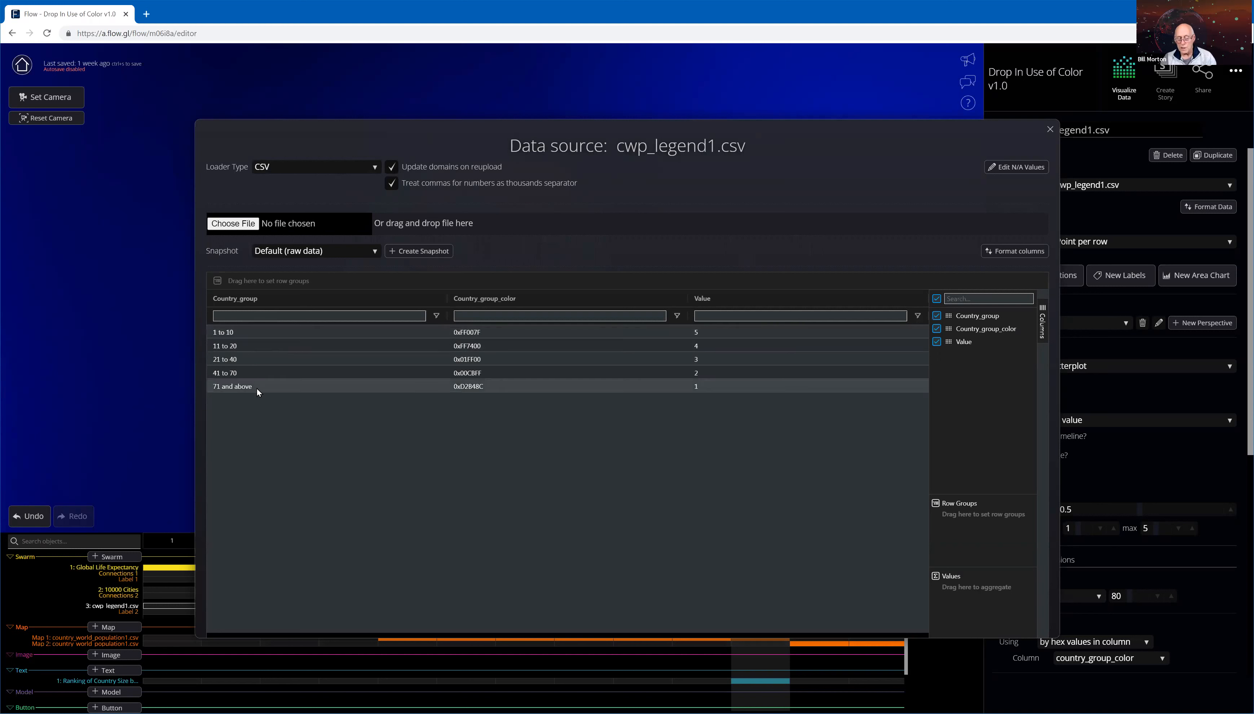
left_click(497, 340)
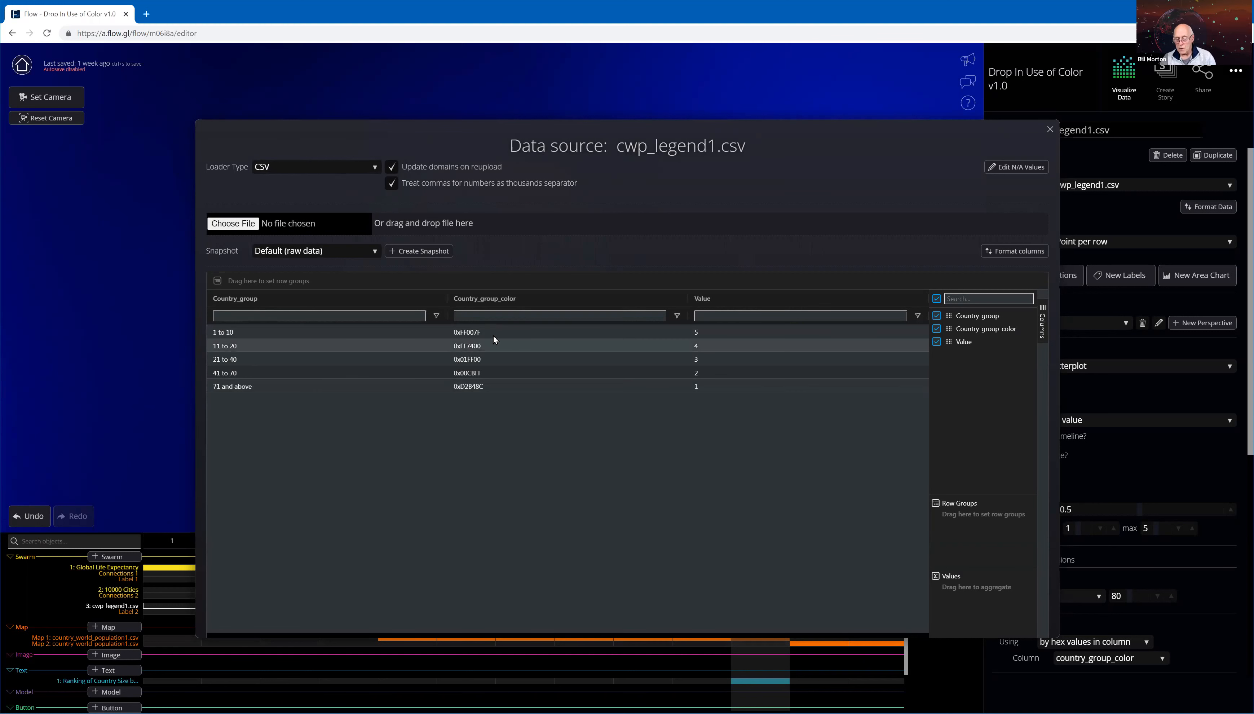
left_click(491, 335)
left_click(494, 378)
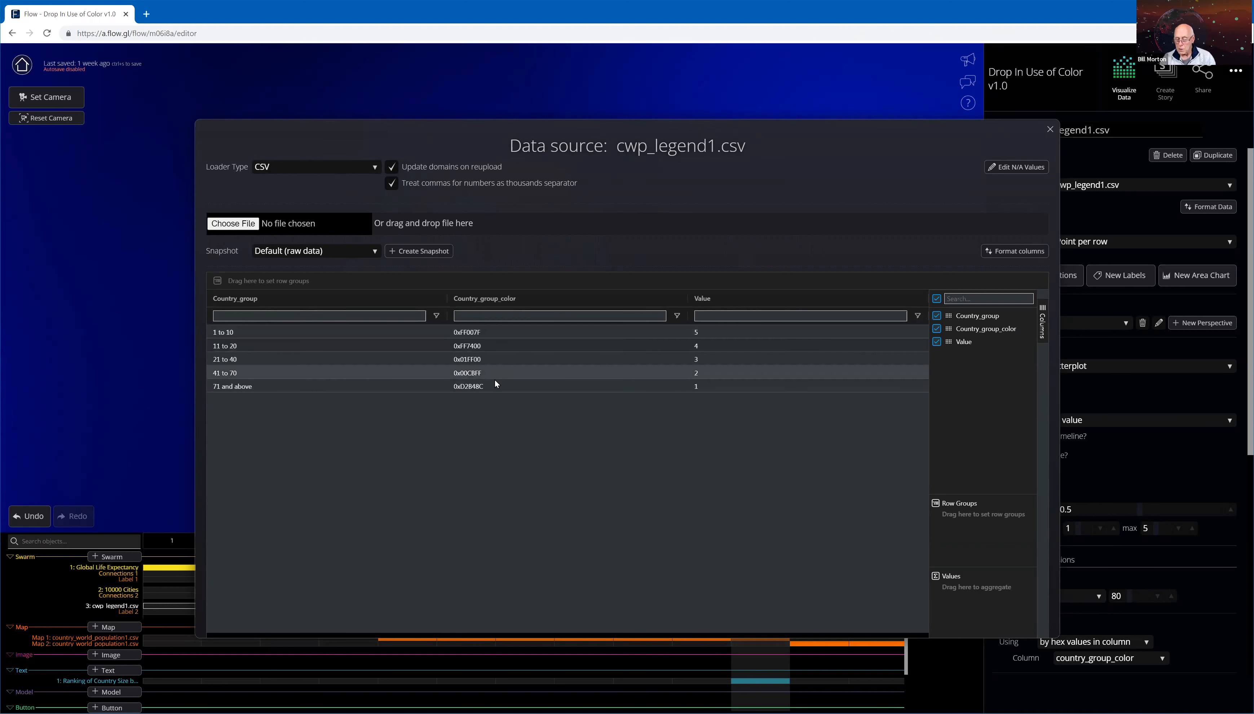
left_click(494, 385)
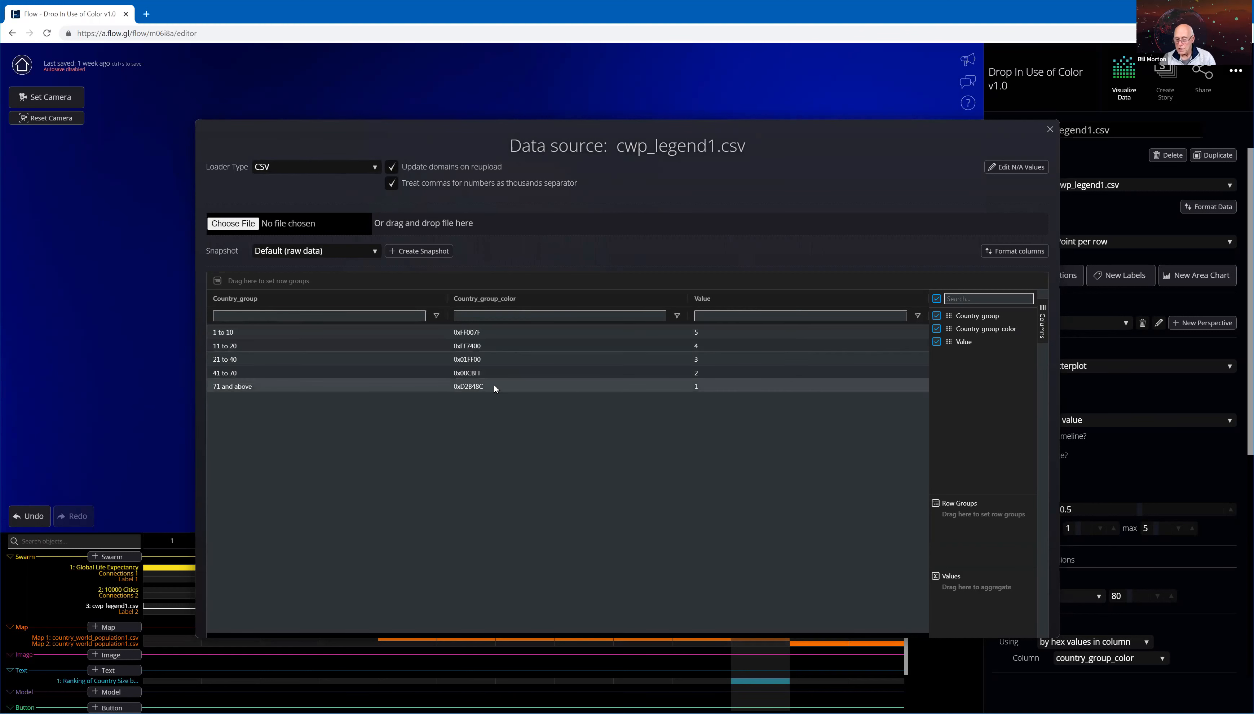
left_click(702, 330)
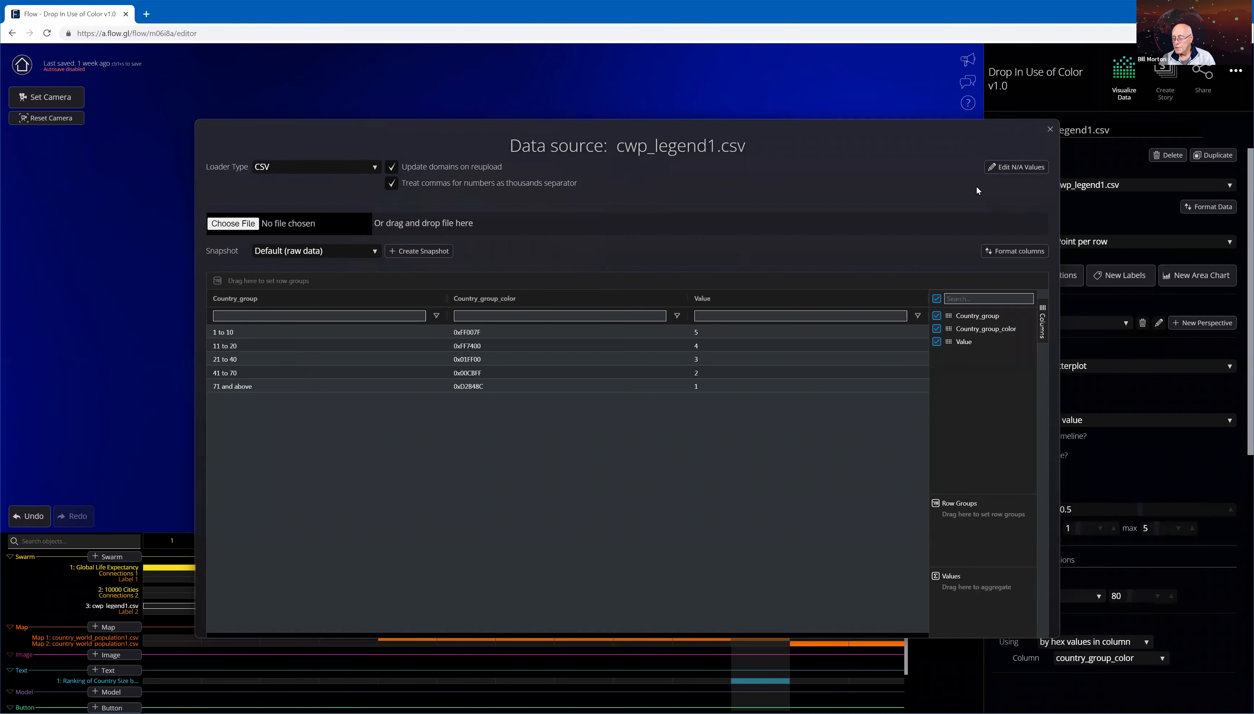
key("Escape")
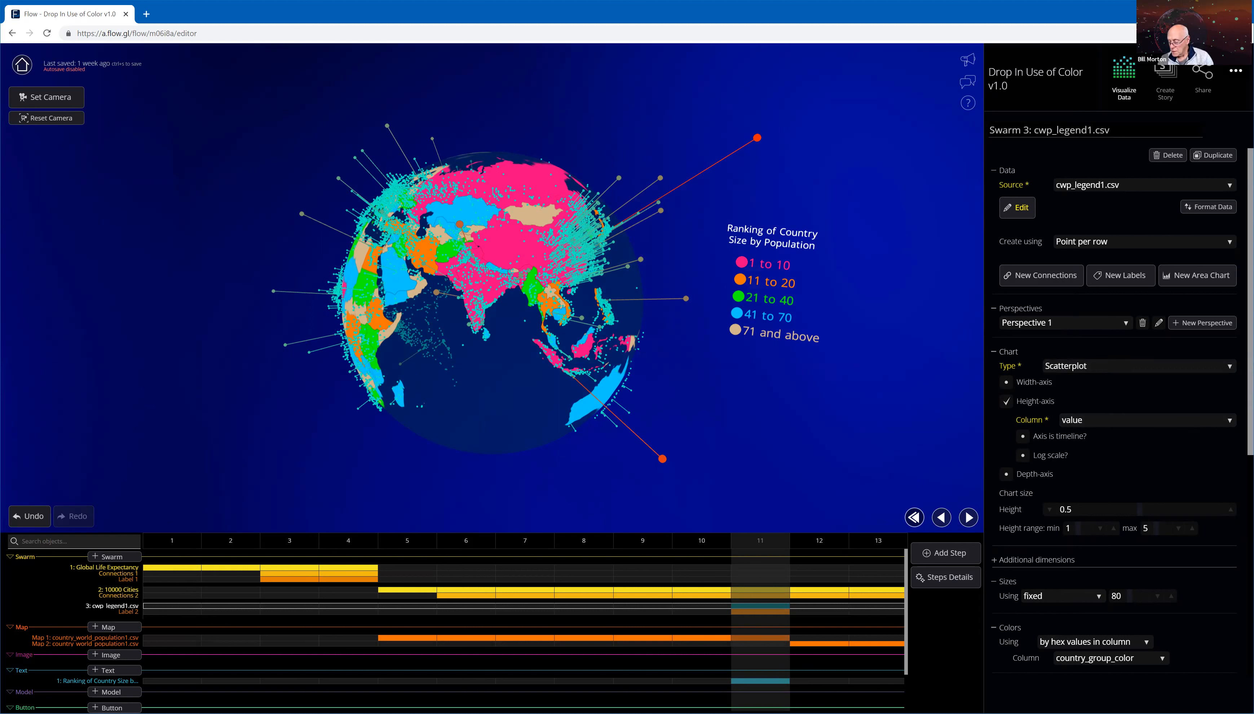
Show the legend swarm's height axis at step 11, and hide it again
scroll(1114, 378, "down", 2)
scroll(1114, 378, "down", 7)
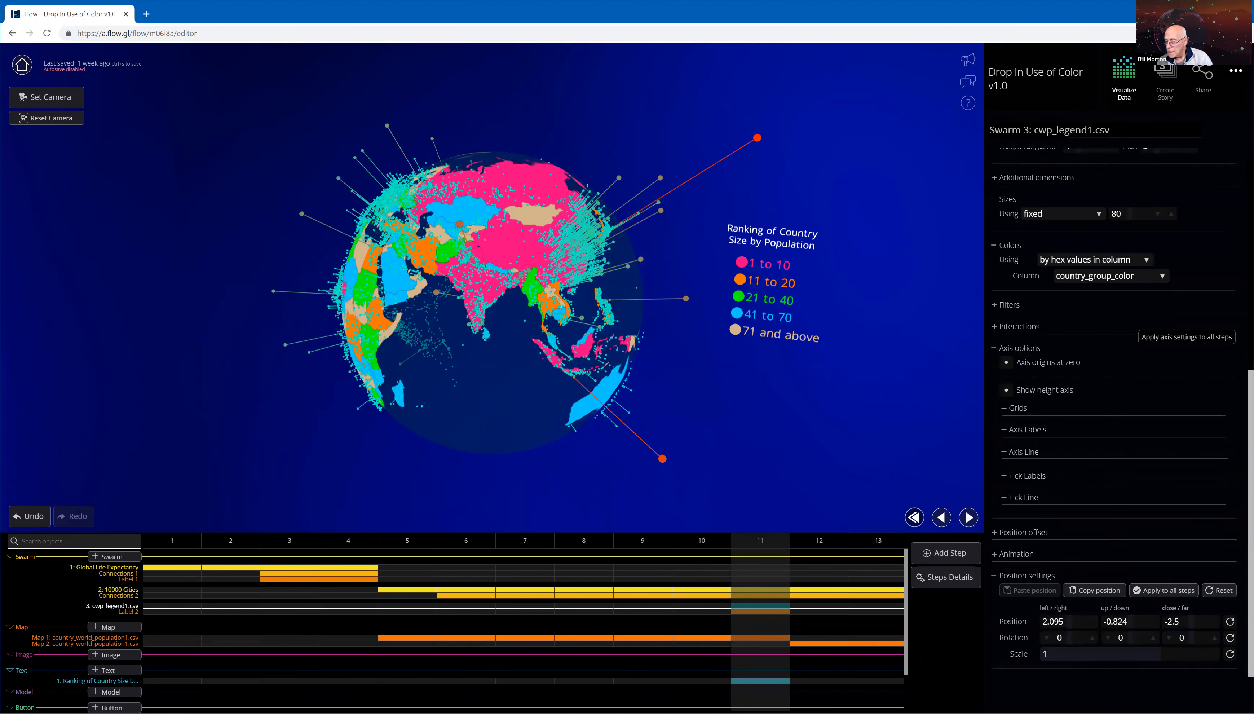
scroll(1115, 378, "up", 2)
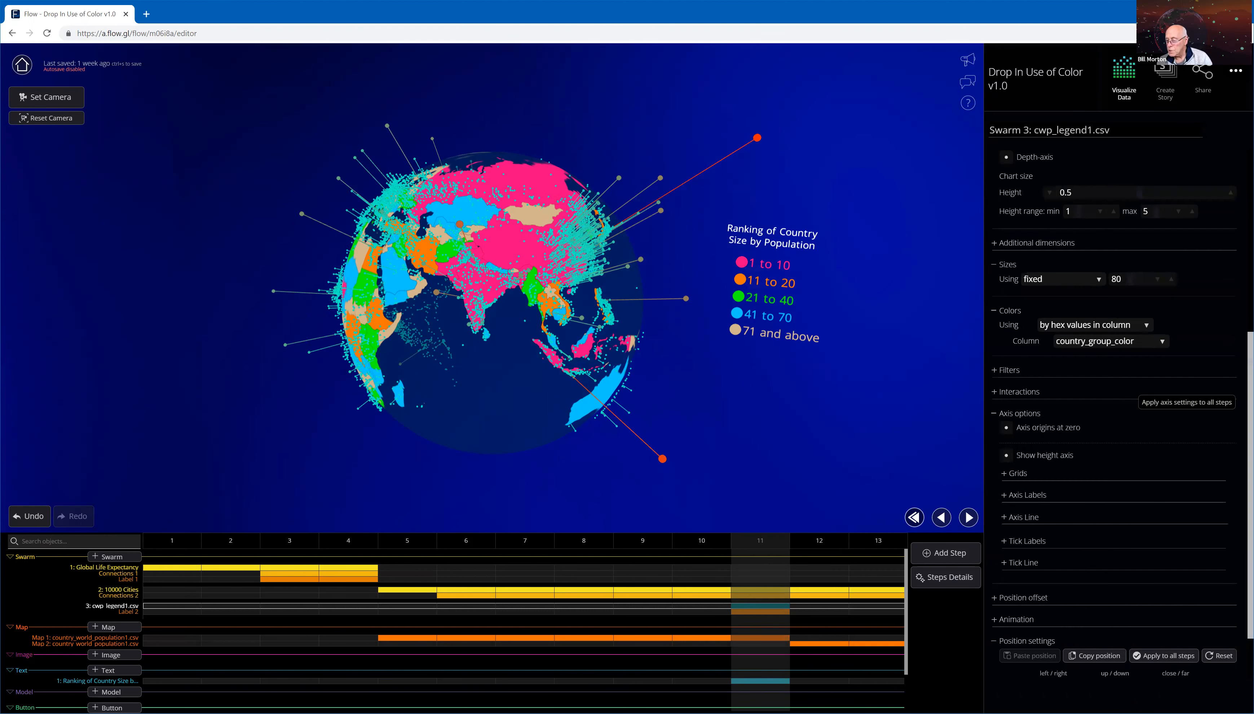
scroll(1002, 435, "up", 1)
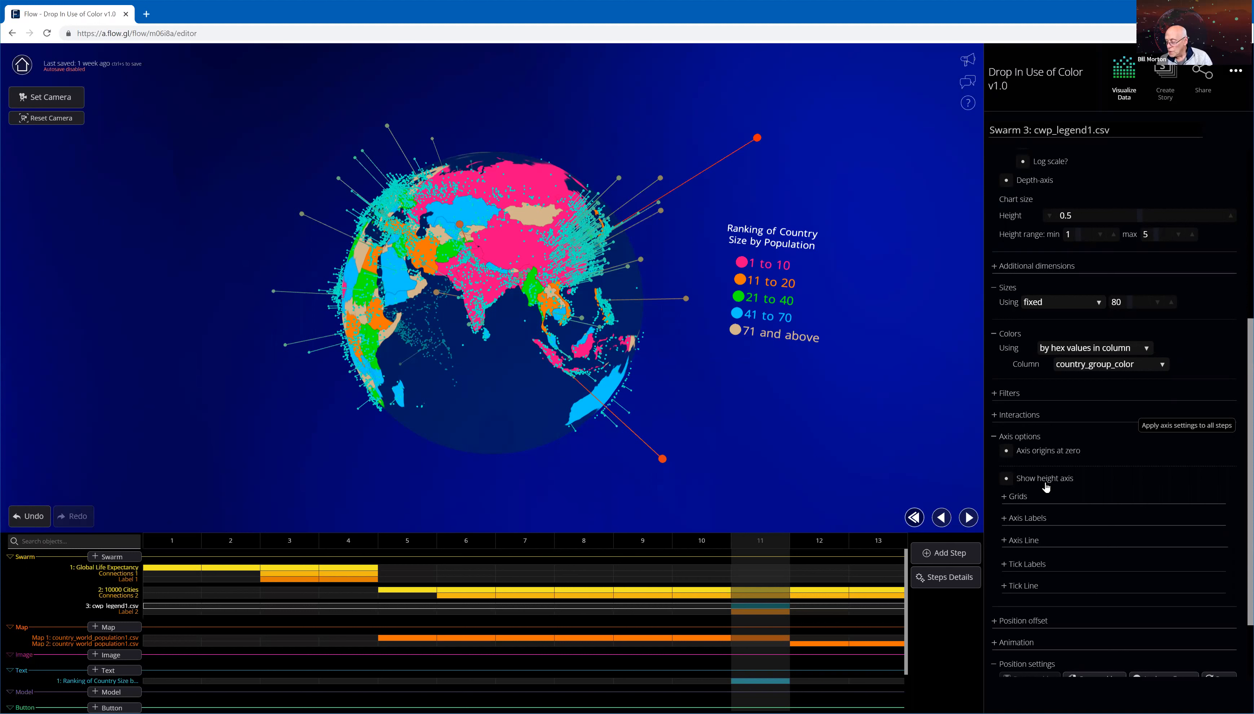
left_click(1005, 480)
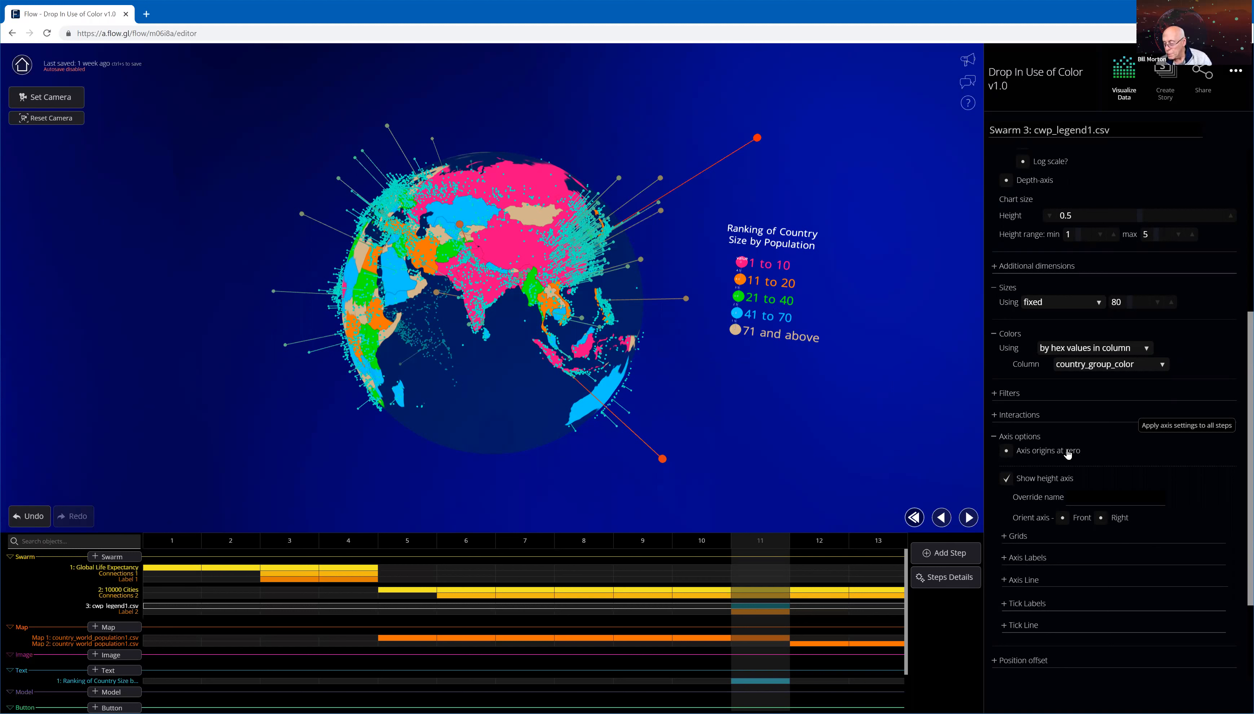
left_click(1006, 479)
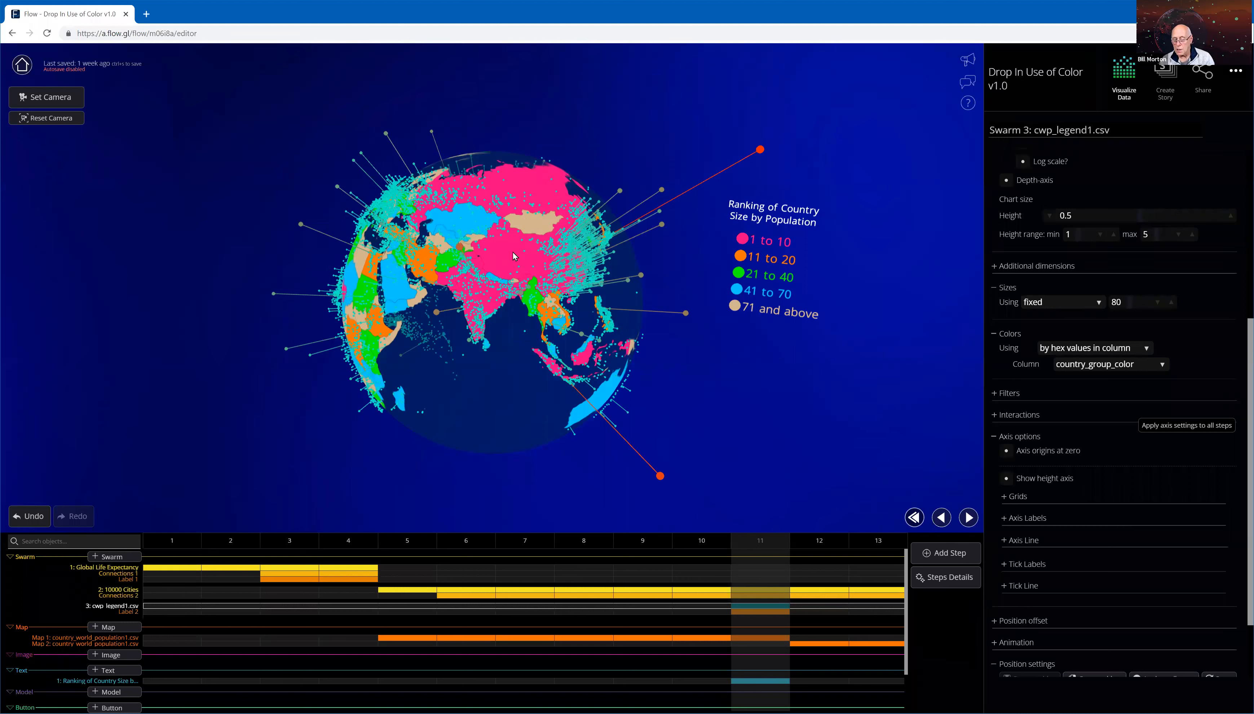
Advance to step 12, and examine the 10000 Cities swarm and Map 2 settings and the flat map from several angles
left_click(968, 517)
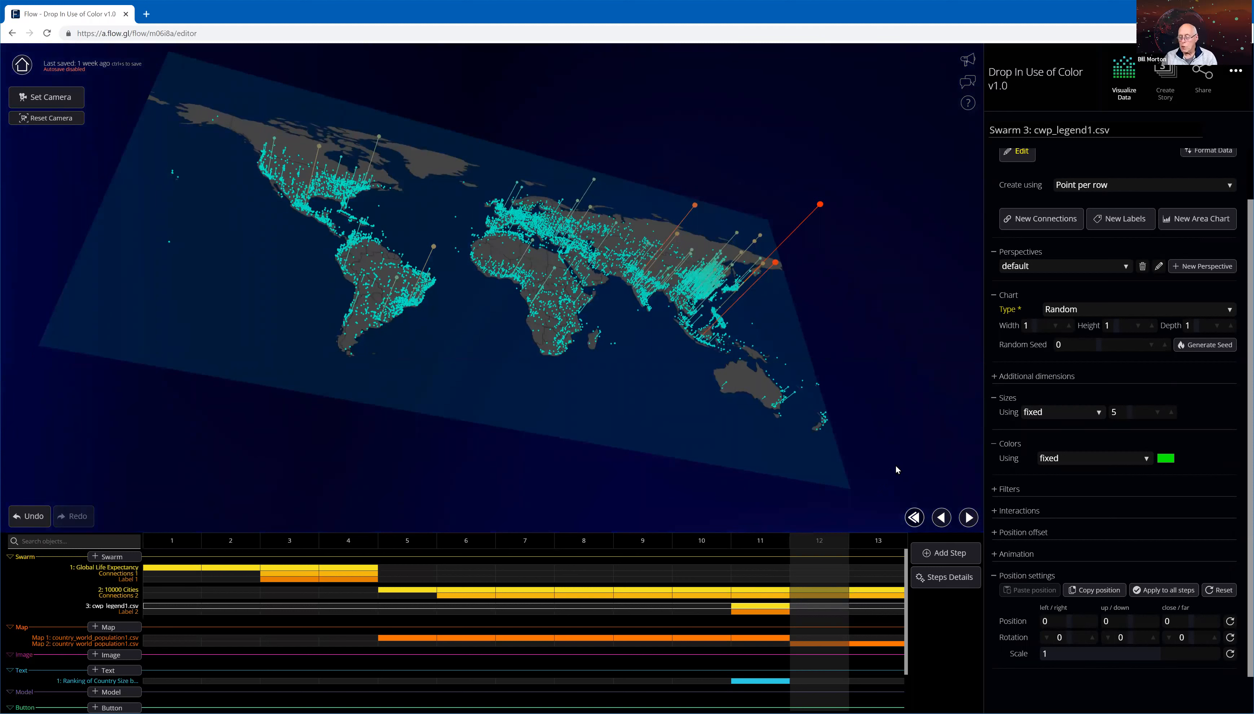
left_click(836, 594)
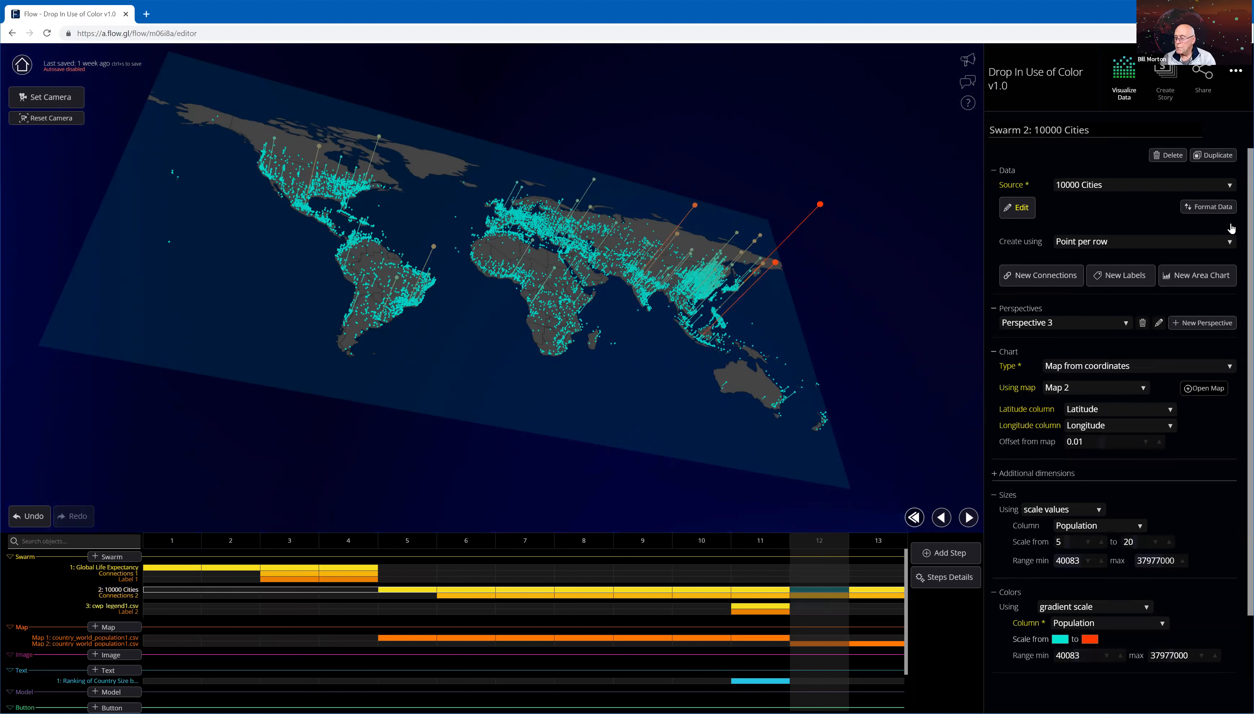
left_click(830, 644)
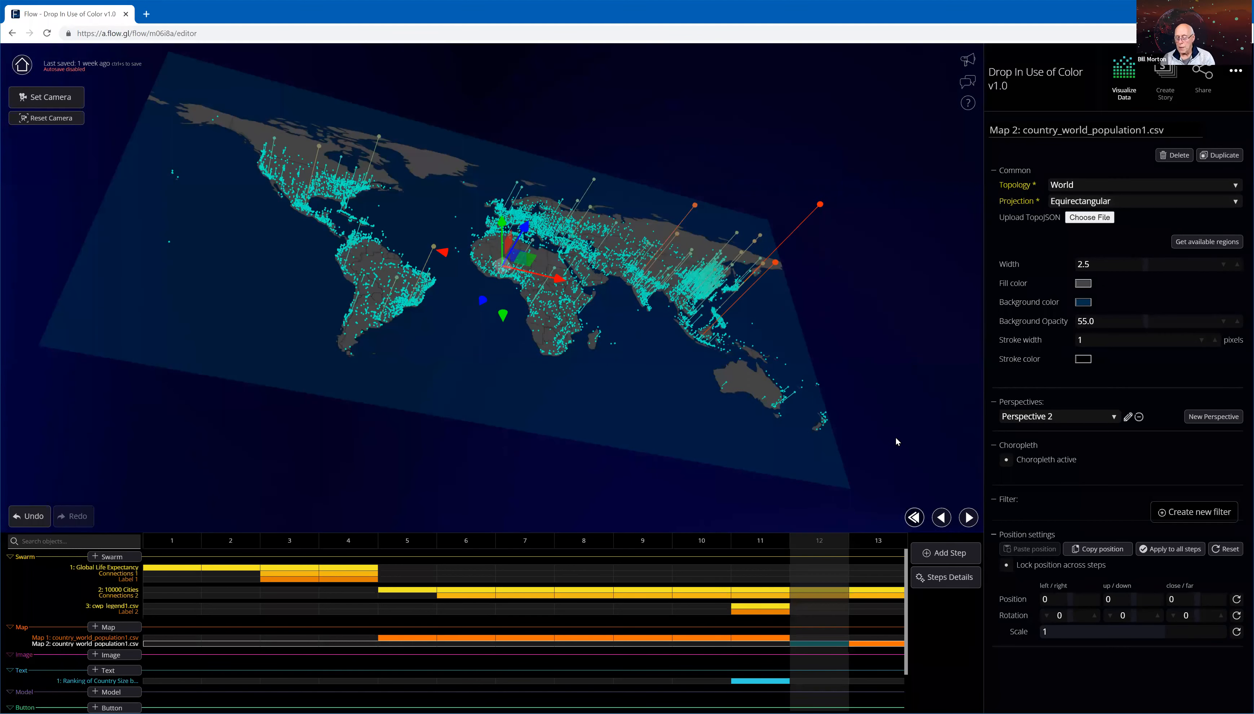
mouse_move(880, 415)
left_mouse_down()
mouse_move(847, 433)
mouse_move(869, 427)
left_mouse_up()
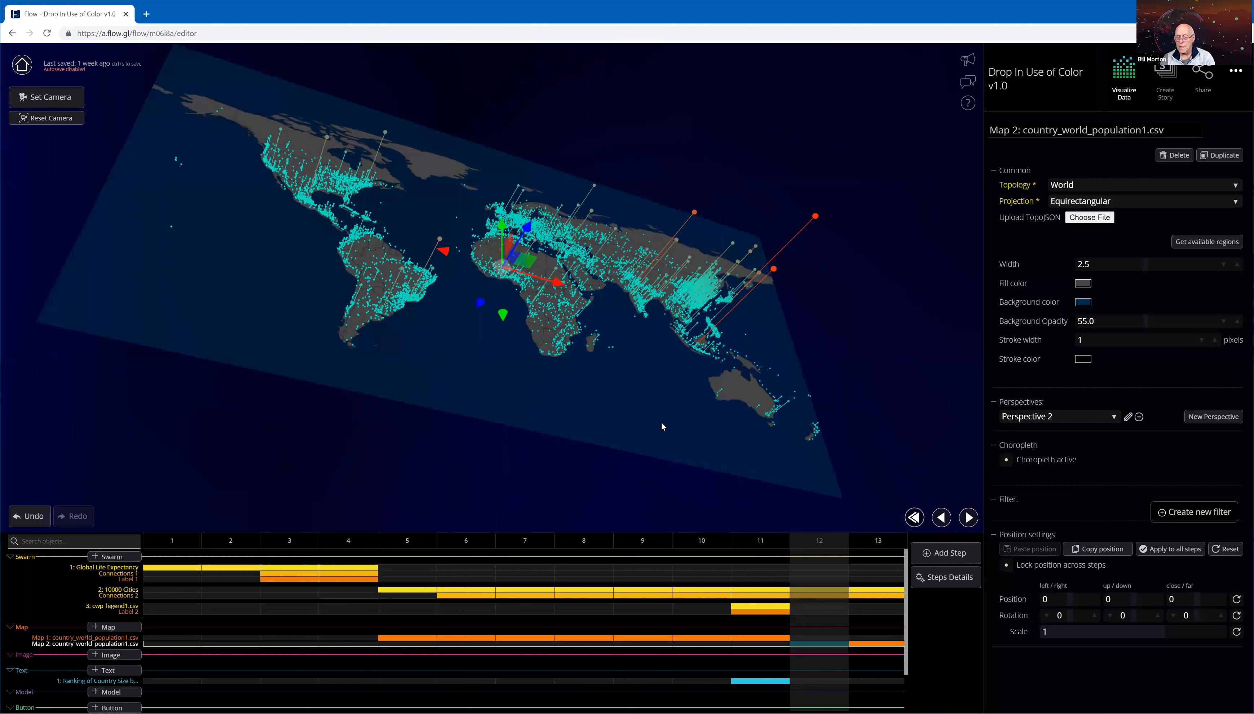
left_click_drag(661, 426, 524, 427)
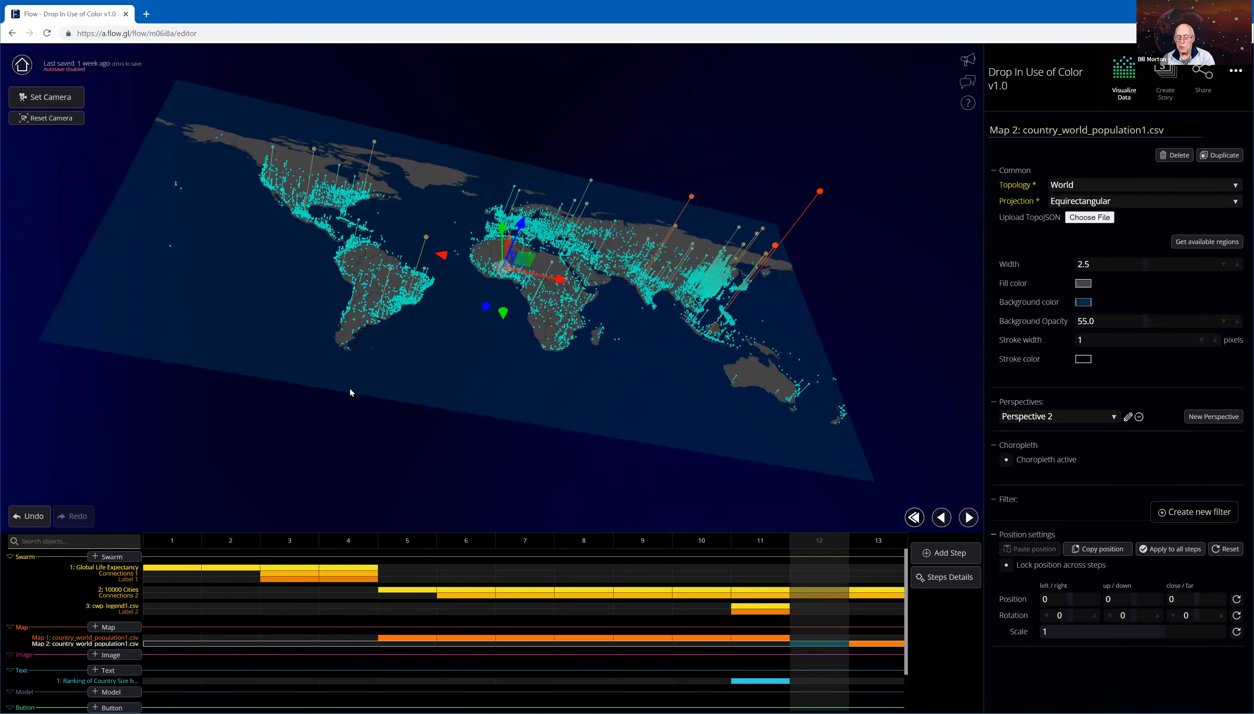
left_click_drag(246, 363, 466, 469)
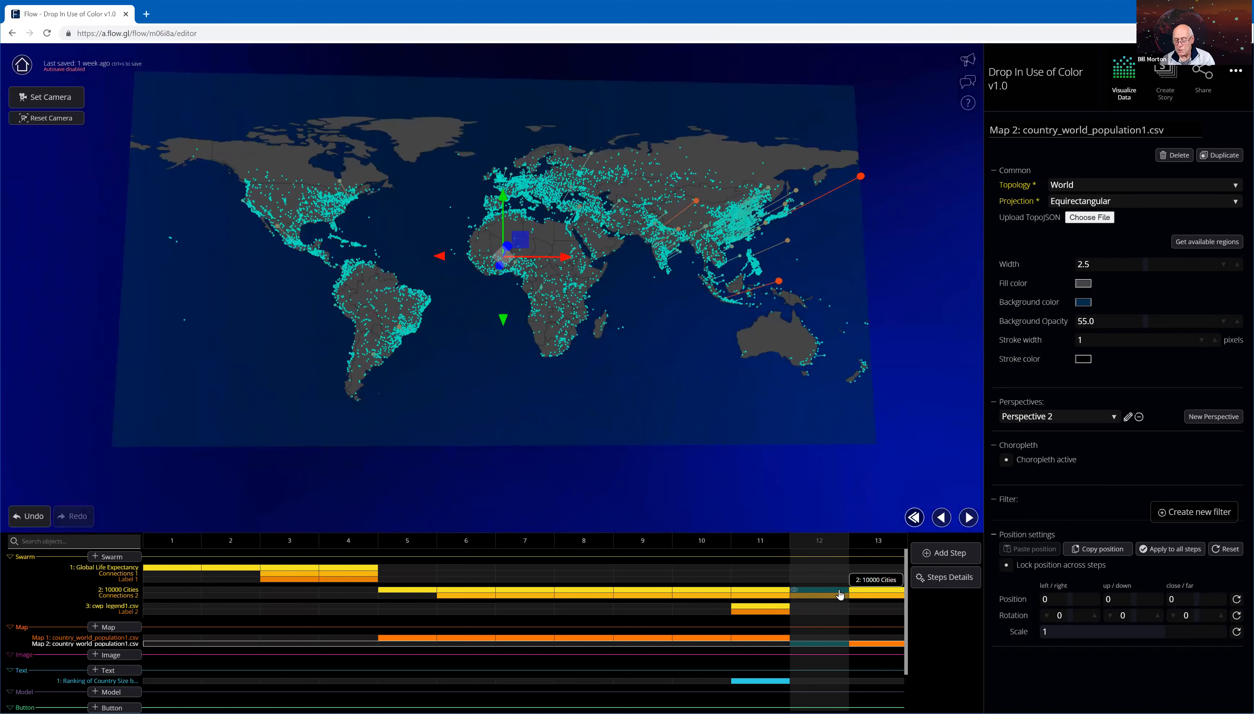
left_click(839, 594)
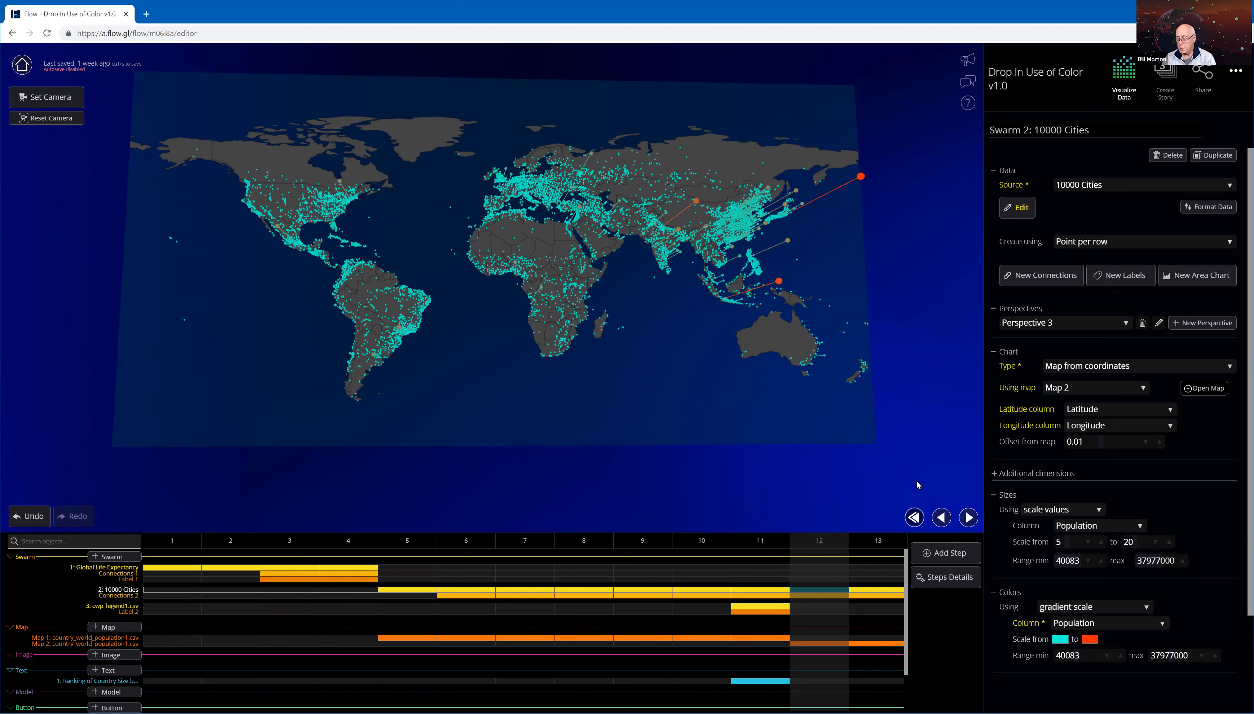
Advance to step 13 to view the country coloring on the flat map, and return to step 12
left_click(966, 516)
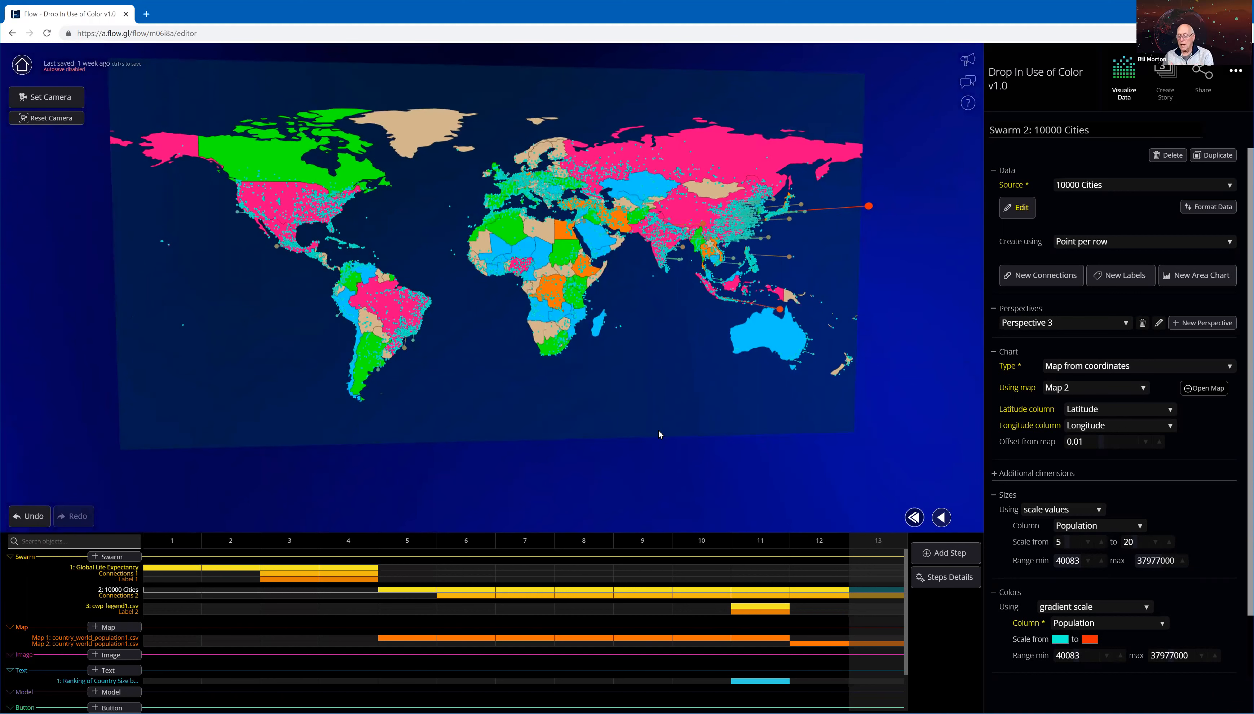
left_click(825, 539)
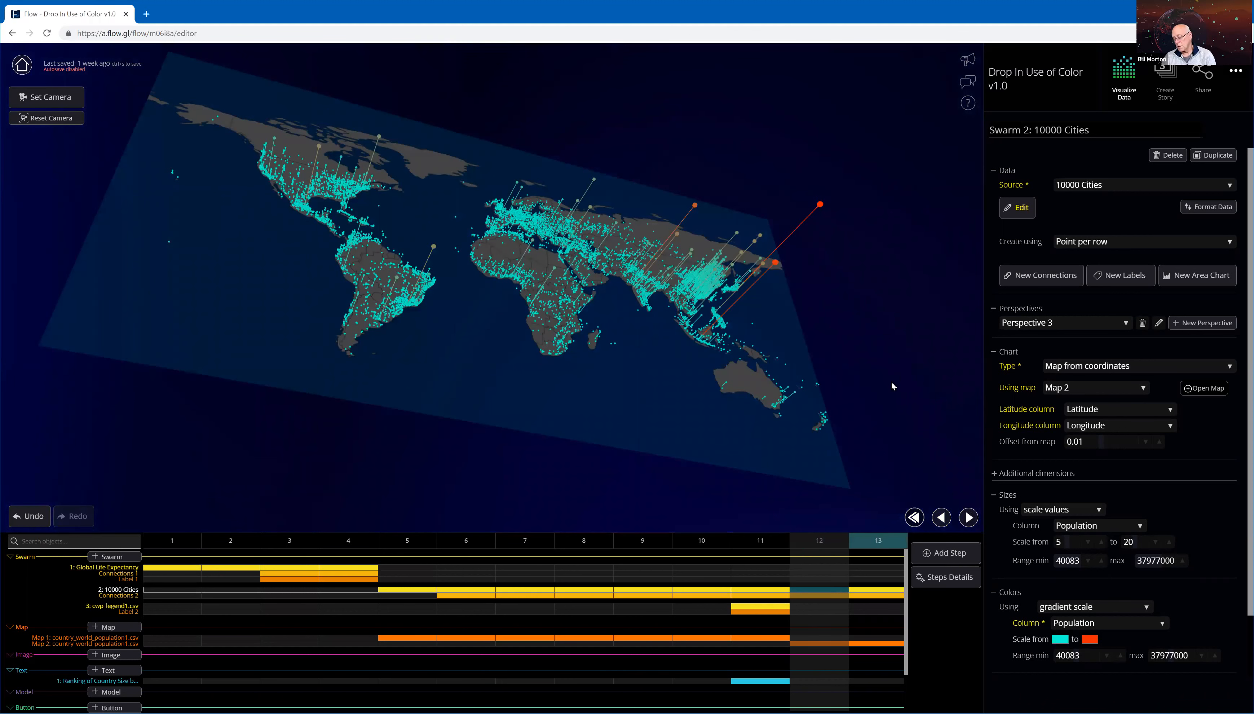
left_click(857, 557)
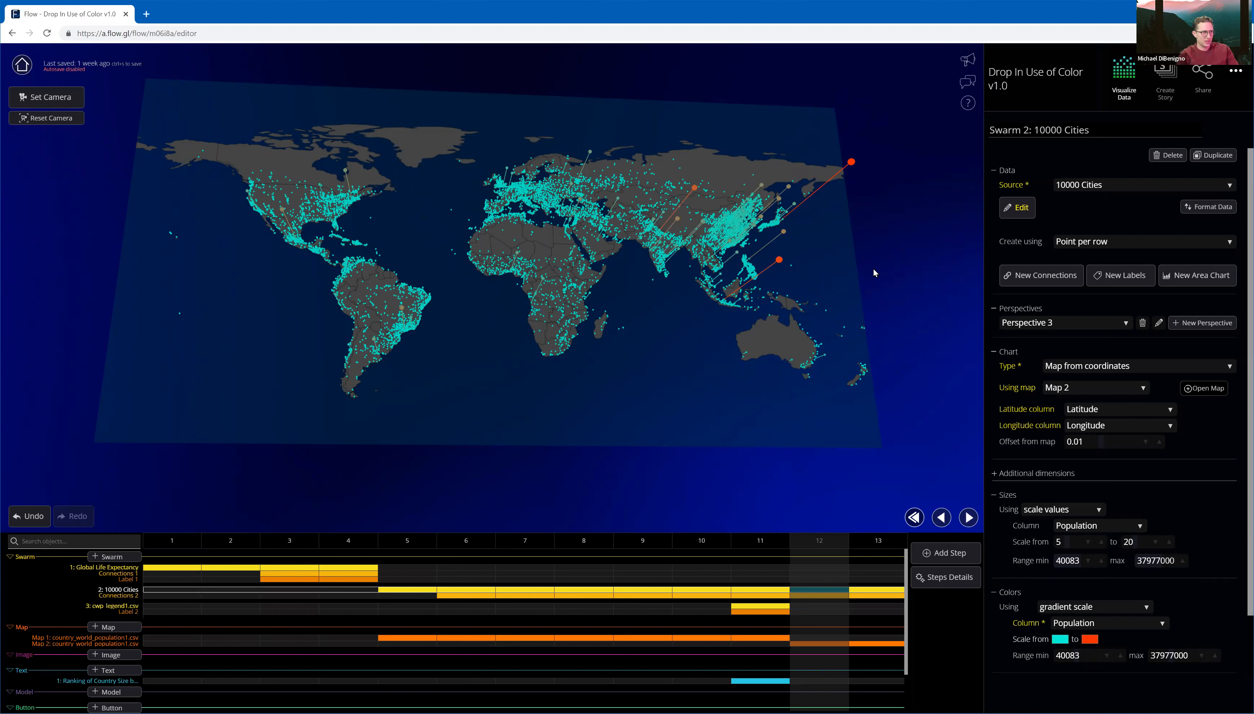
Check the details of the Jakarta point on the flat map, and close its information box
left_click(779, 261)
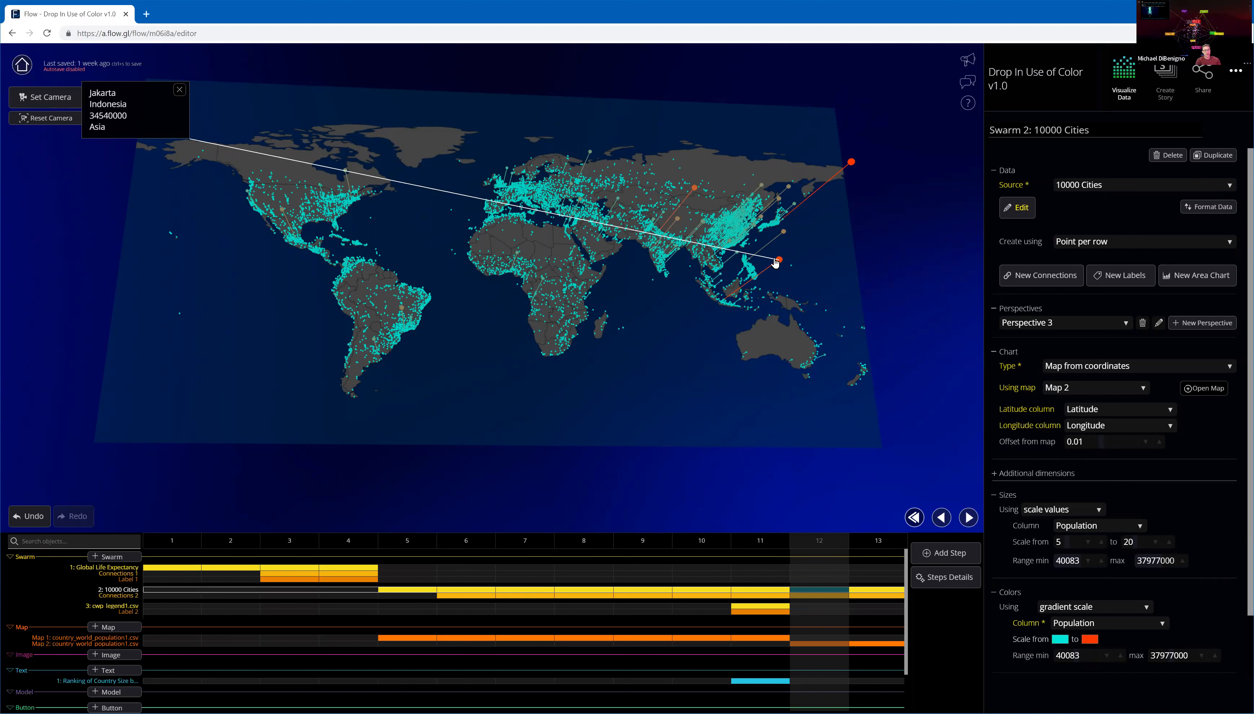
left_click(180, 90)
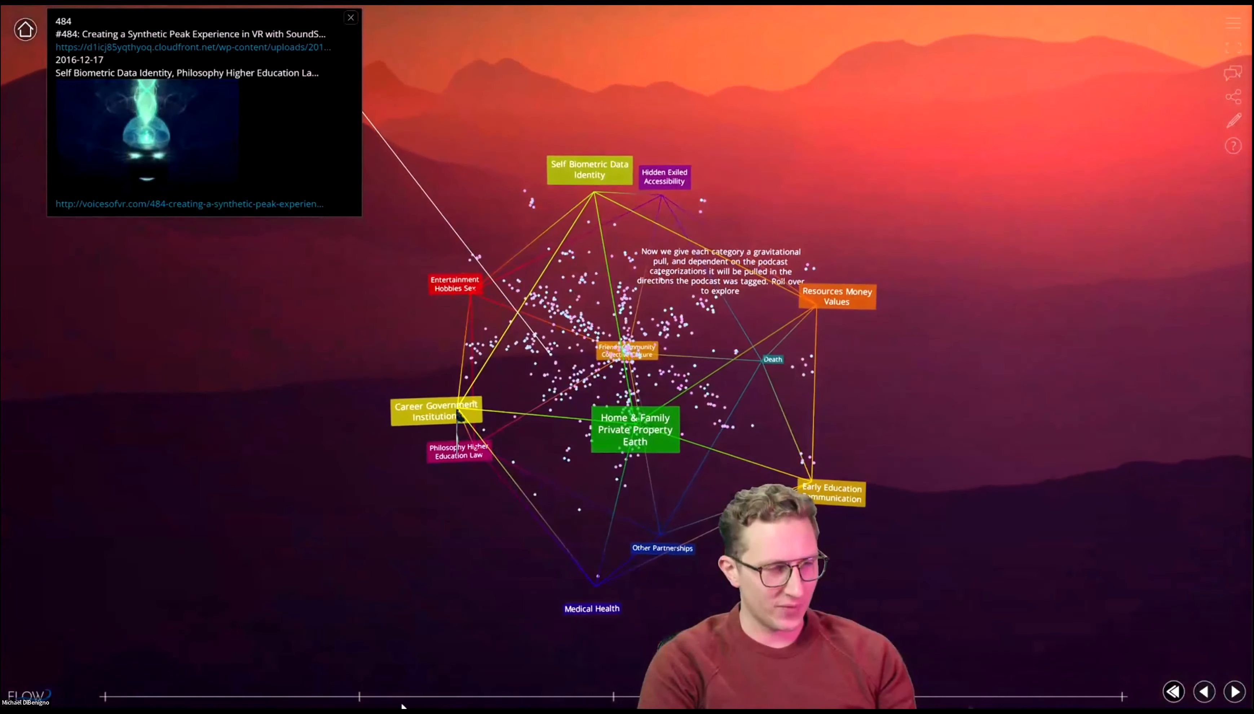
Restart the Voices of VR podcast flow at its first step, and advance to the step giving each category a gravitational pull
left_click(105, 696)
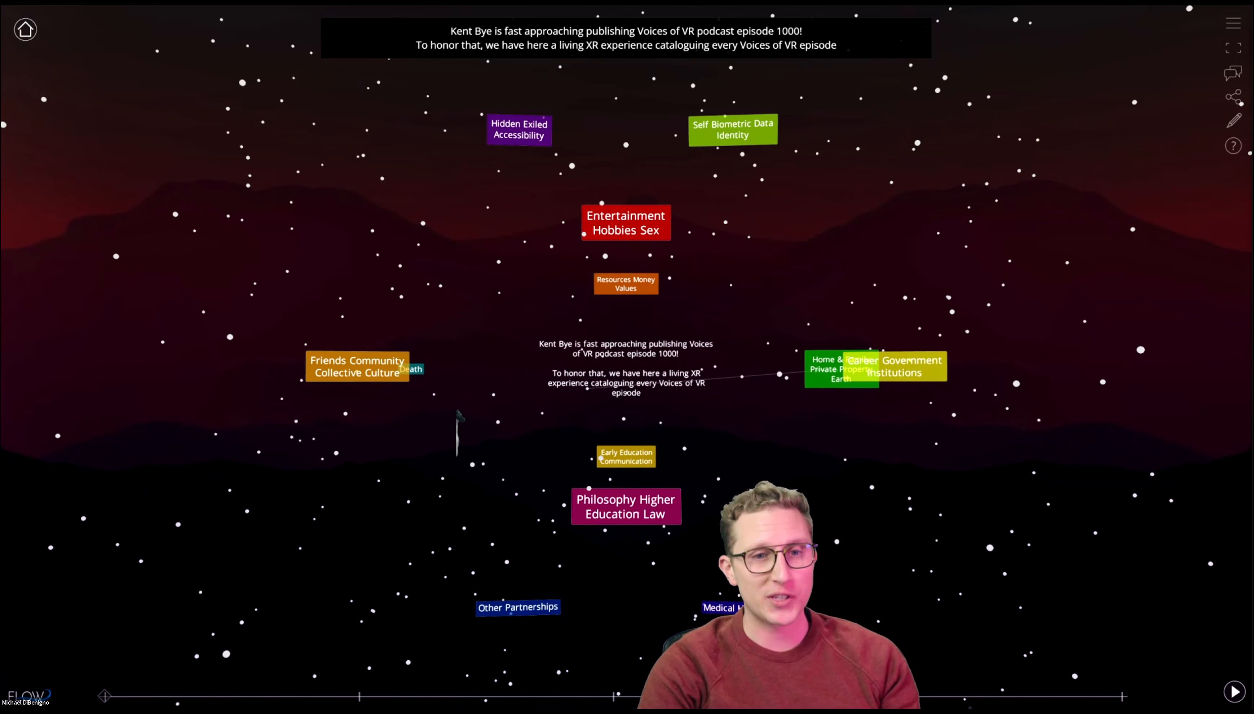
left_click(1235, 692)
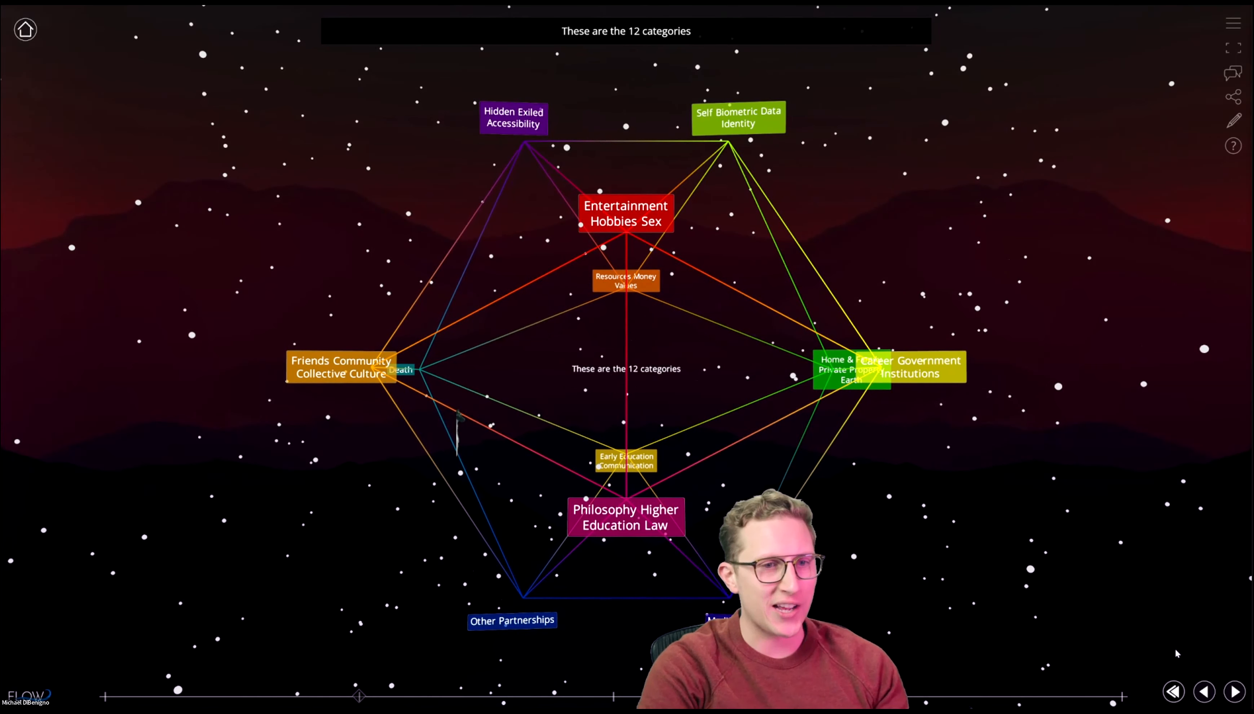
left_click(1234, 691)
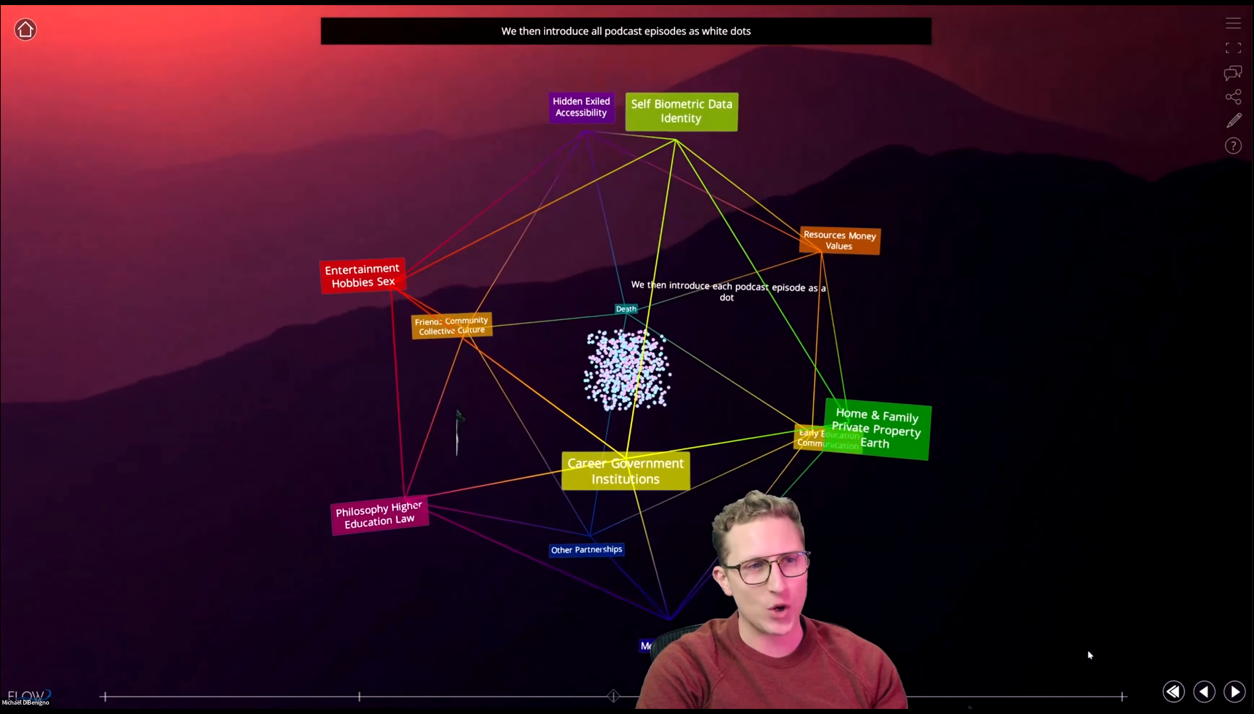
left_click(1236, 694)
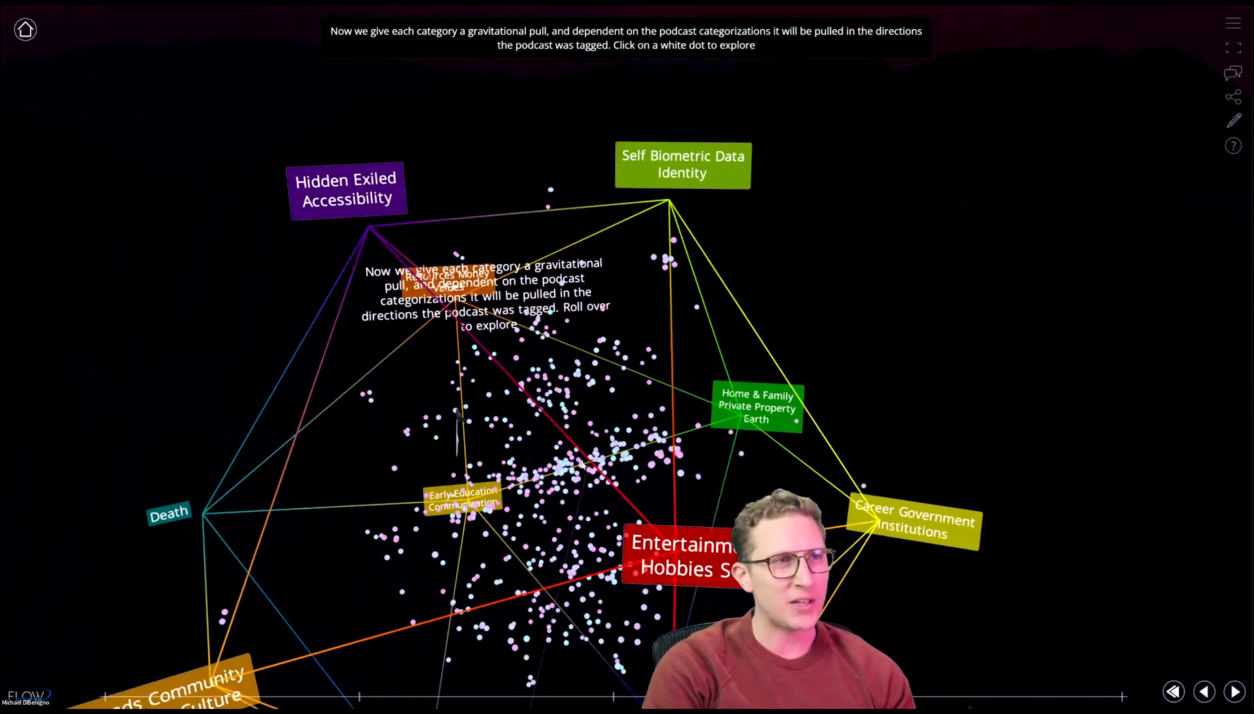
Open the audio file link from the details of the dot for podcast episode #107
left_click(643, 291)
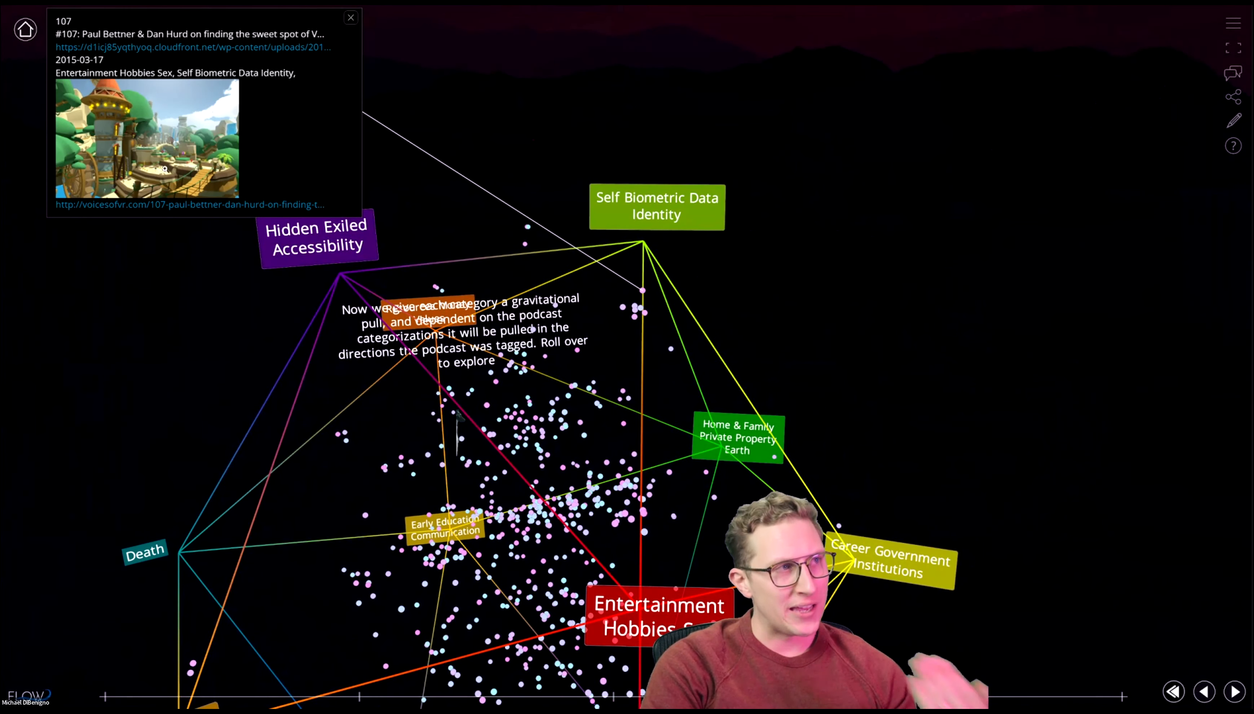
left_click(194, 47)
mouse_move(672, 380)
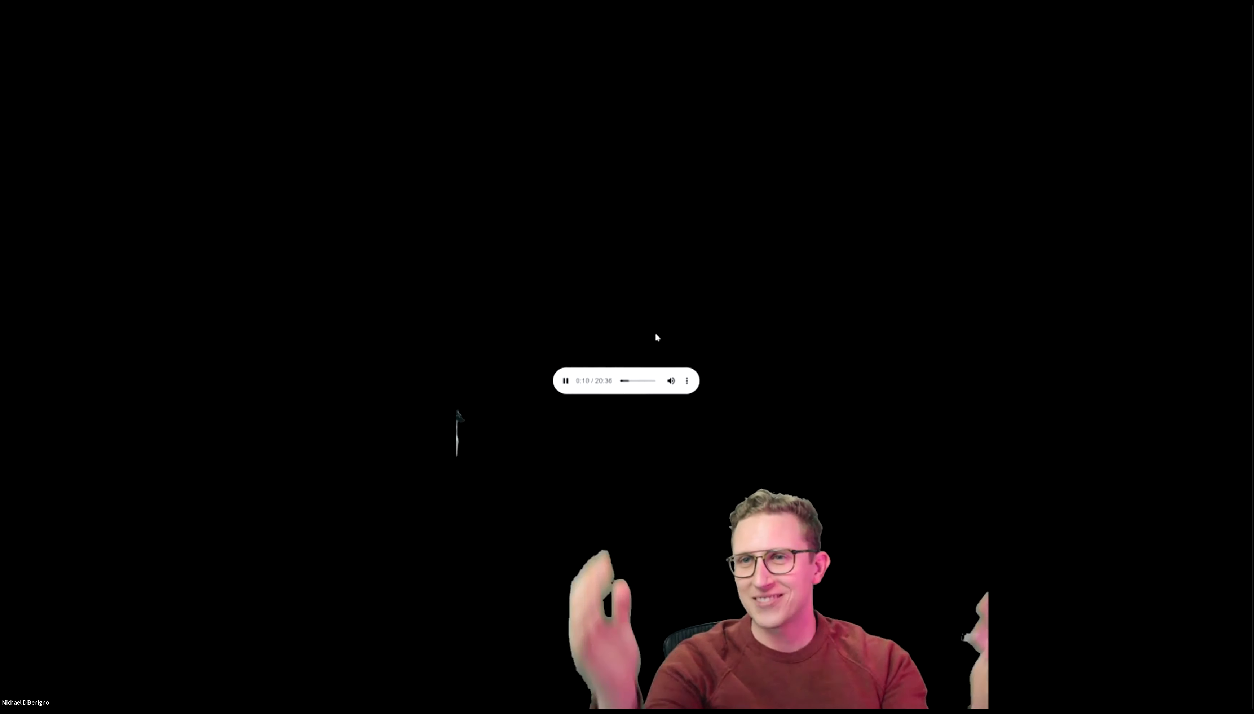
Pause the episode's audio, and return to the podcast flow's browser tab outside full-screen mode
left_click(565, 381)
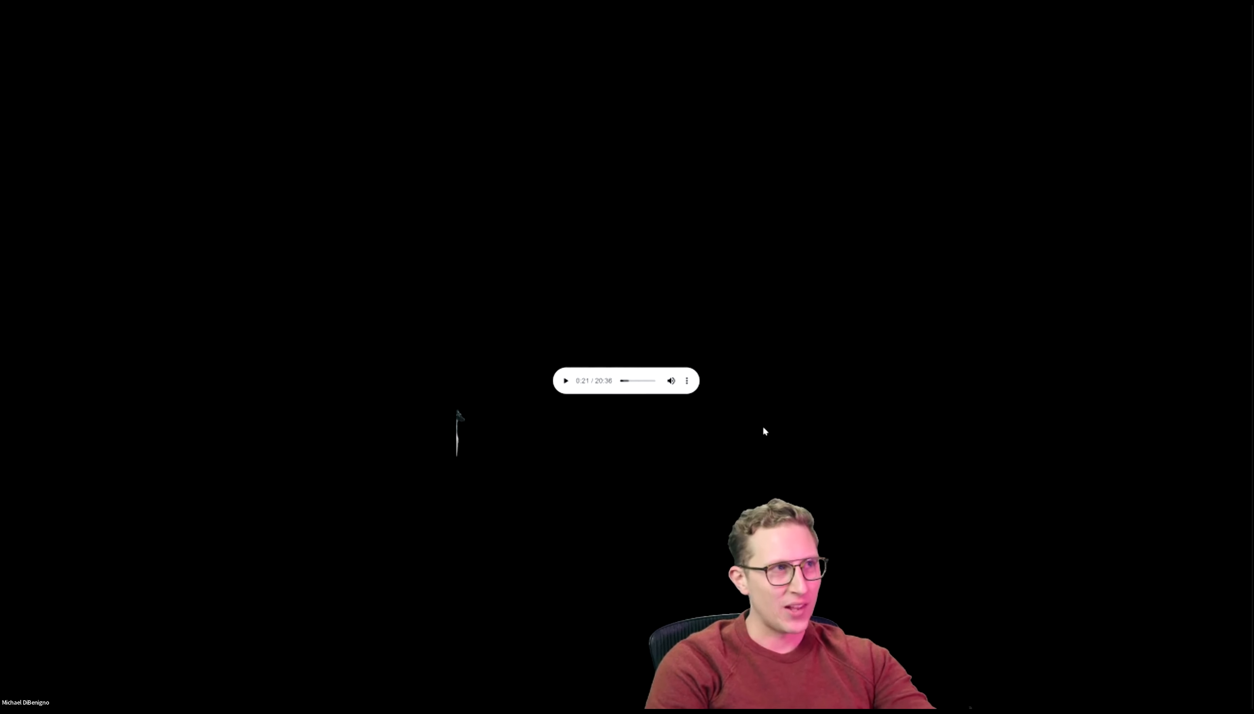
key("F11")
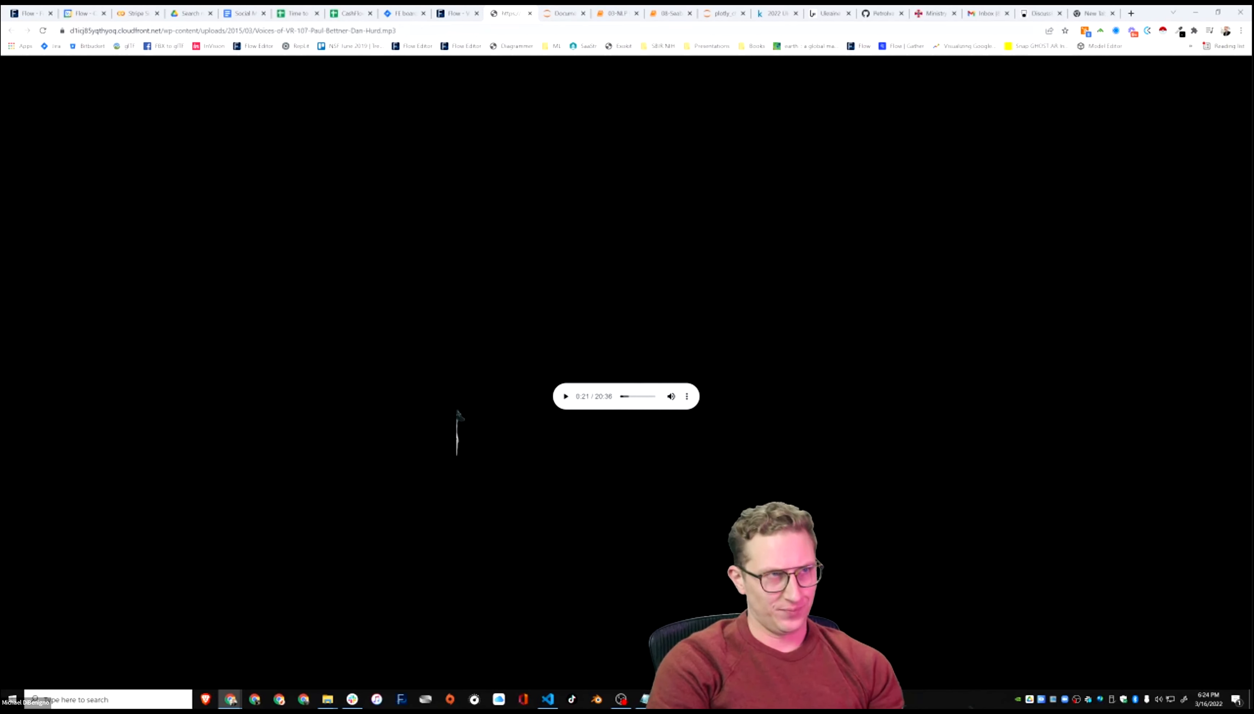
key("ctrl+shift+Tab")
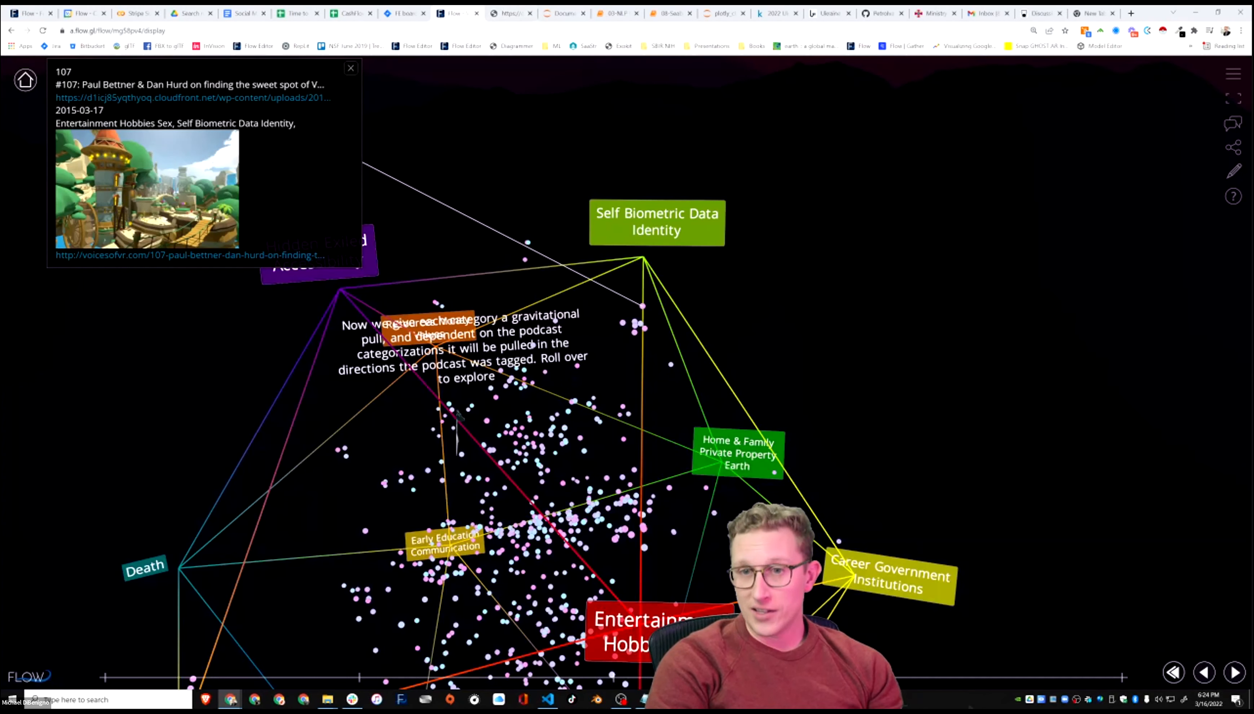